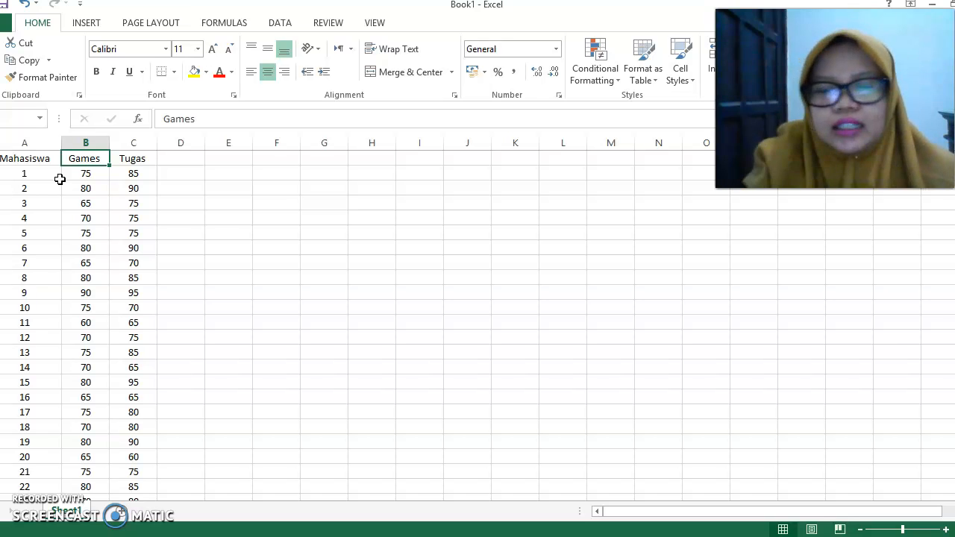
- Switch to the PowerPoint presentation, review the t-test formula slide for correlated data, and return to the Excel workbook with E2 selected
left_click(225, 160)
left_click(225, 173)
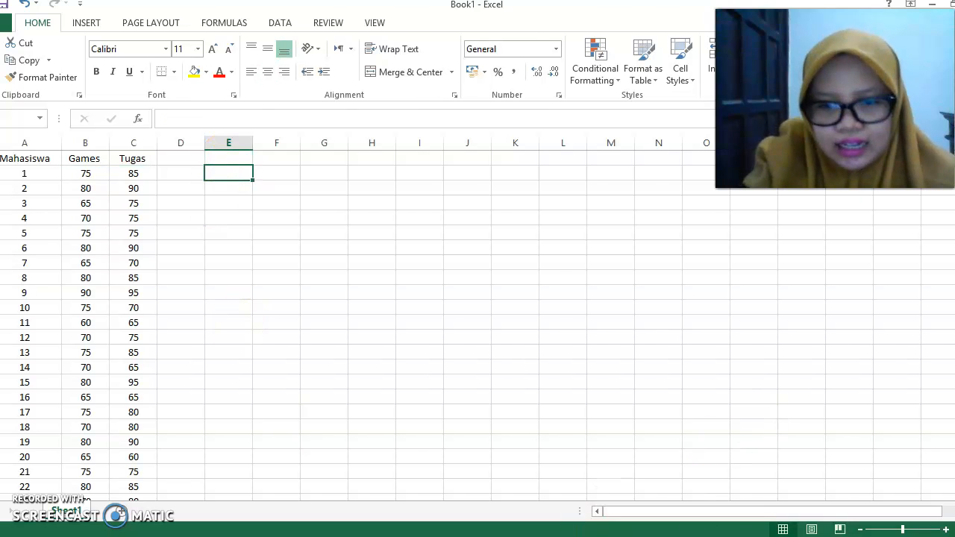
key("alt+Tab")
left_click(53, 233)
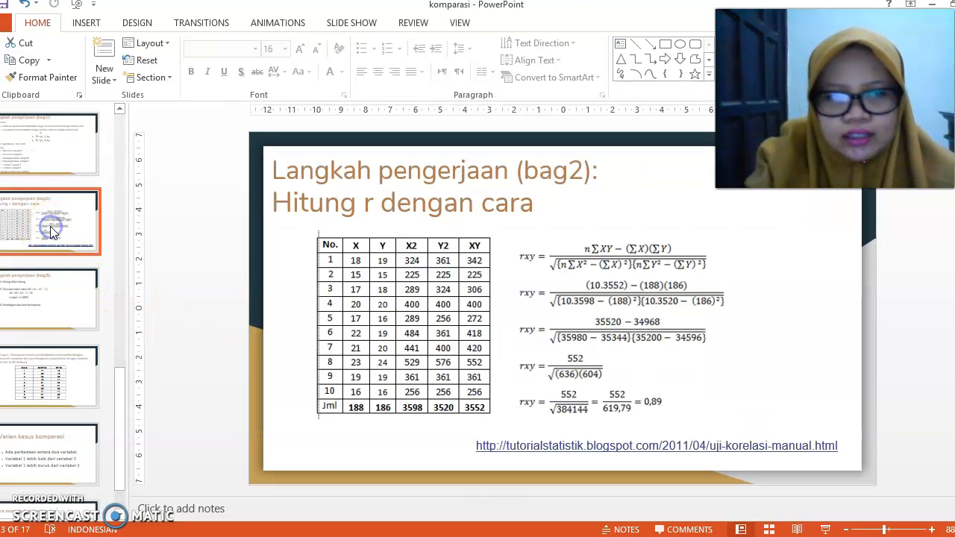
key("Up")
key("Up")
key("Up")
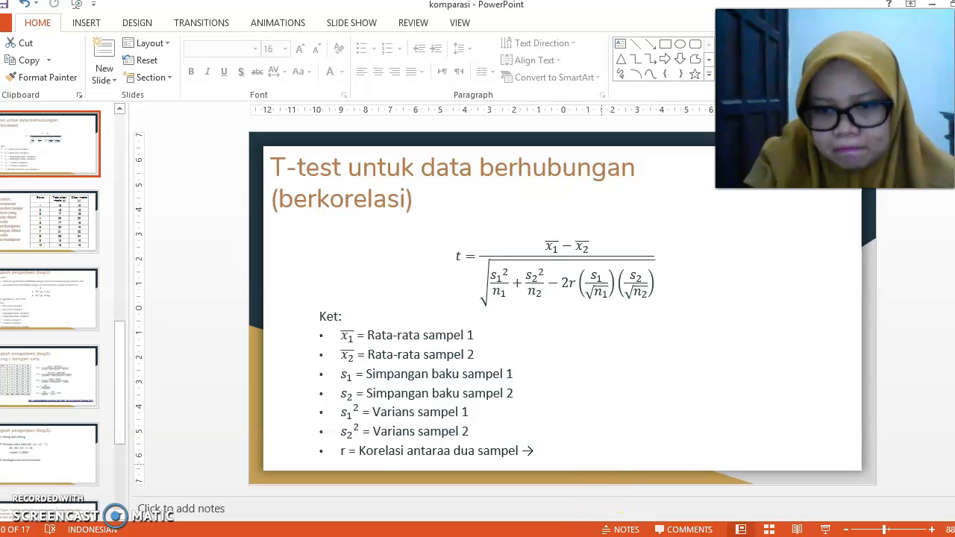
left_click(338, 536)
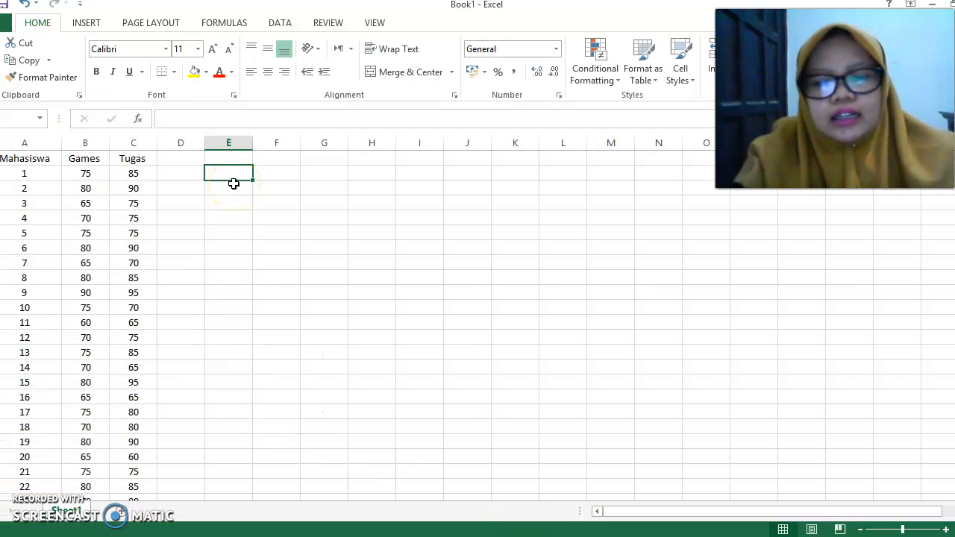
- Label cell E2 as "rata2 1" for the average of the first sample
type("rata")
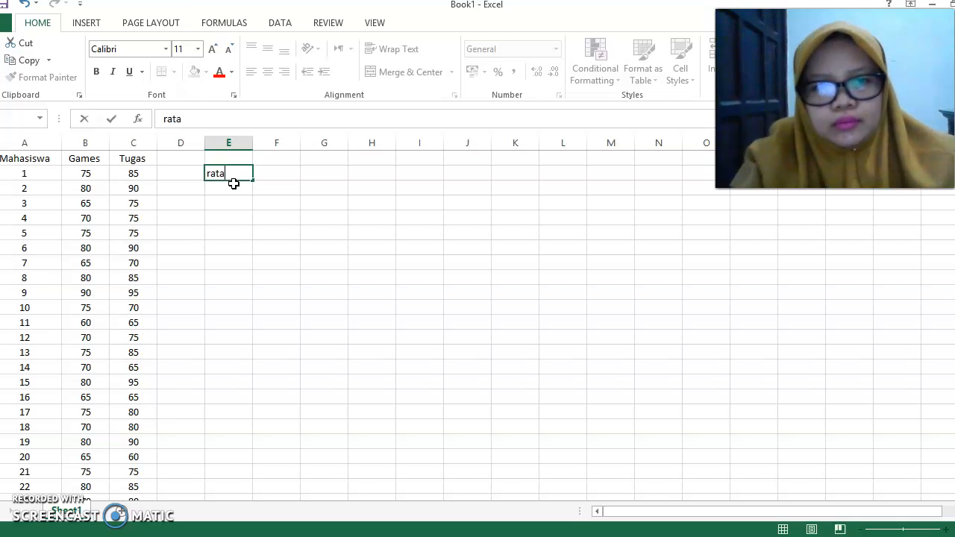
type("2 1")
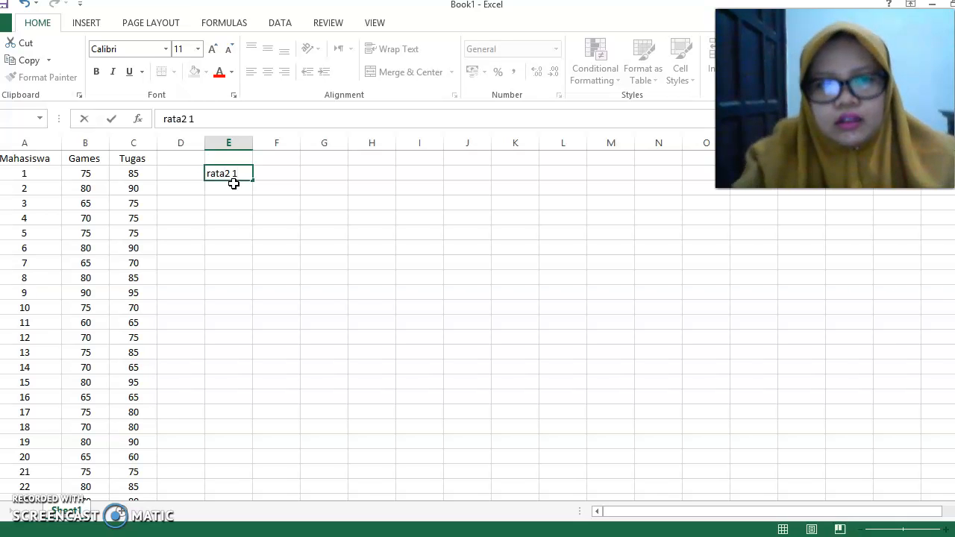
key("Tab")
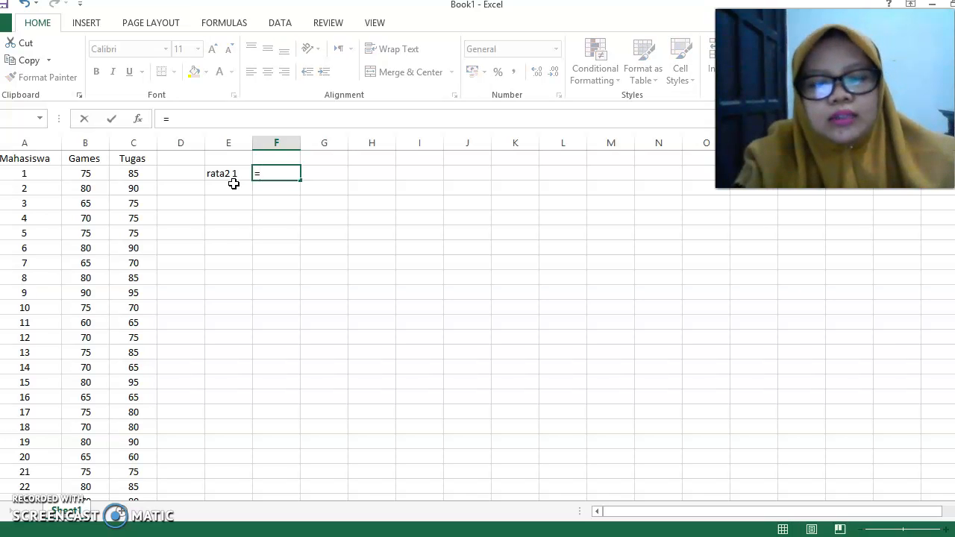
- Calculate the average of the Games scores in F2 with =AVERAGE(B2:B26)
type("=average")
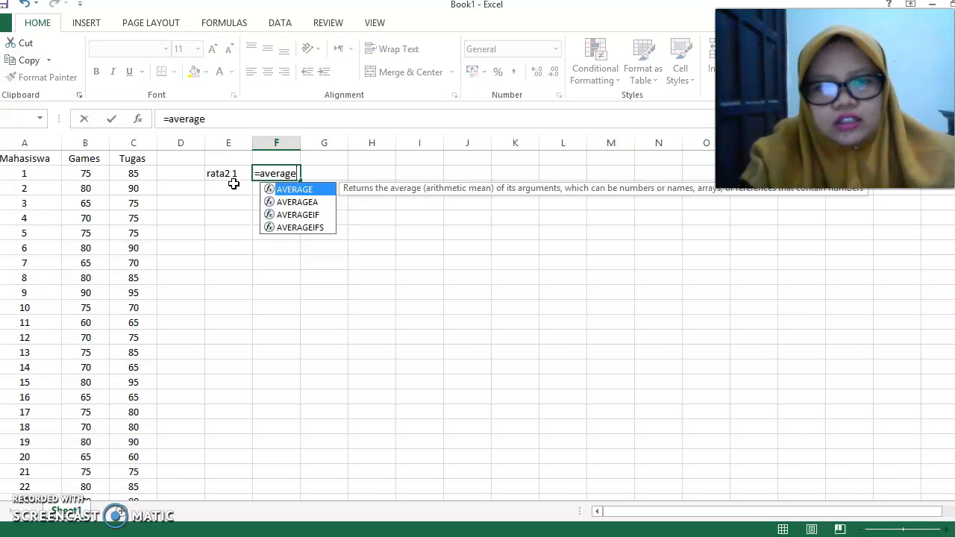
left_click(307, 191)
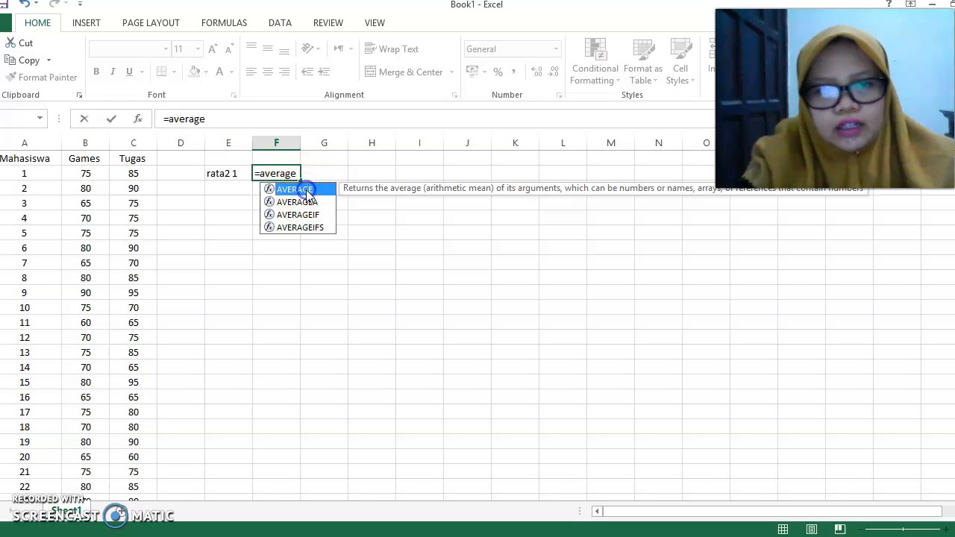
key("BackSpace")
key("BackSpace")
key("BackSpace")
key("BackSpace")
key("BackSpace")
key("BackSpace")
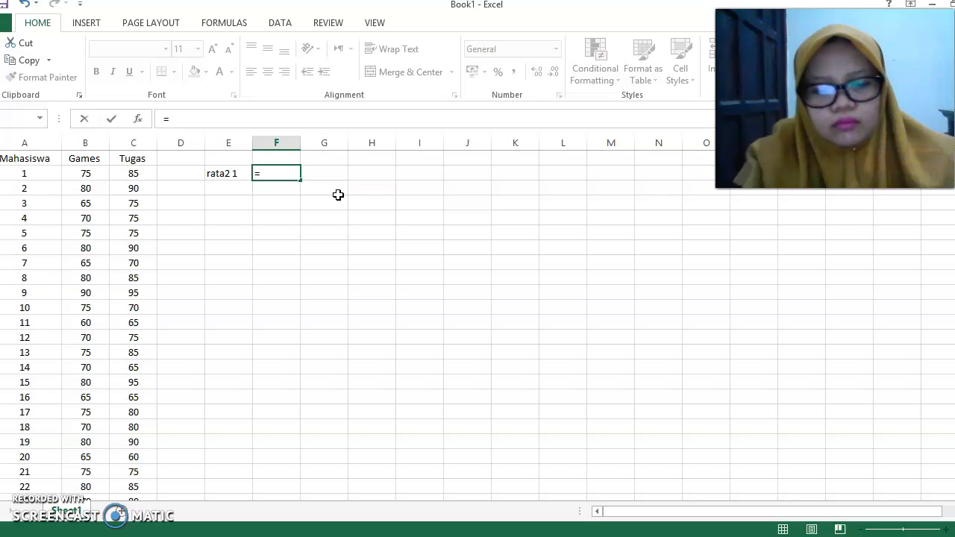
type("AVERAGE")
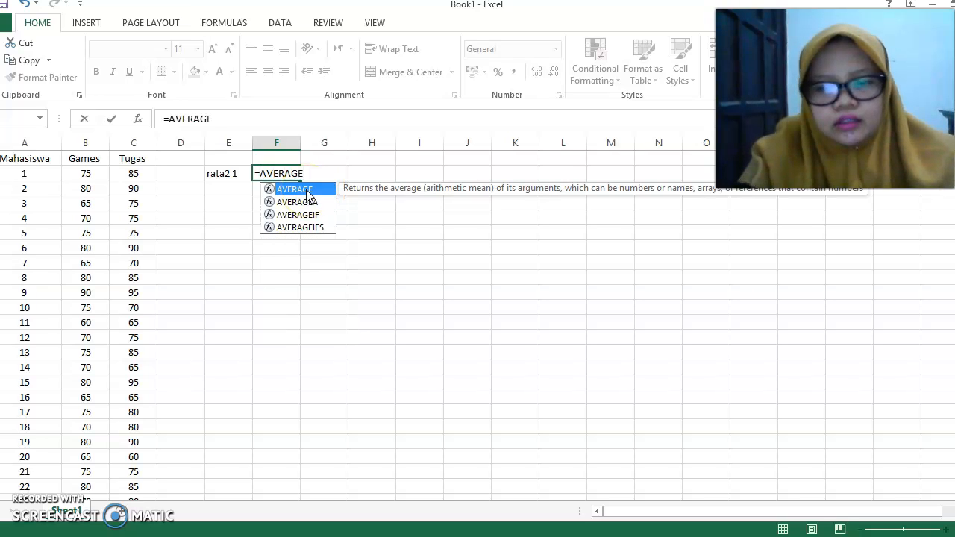
type("(")
left_click_drag(88, 177, 89, 470)
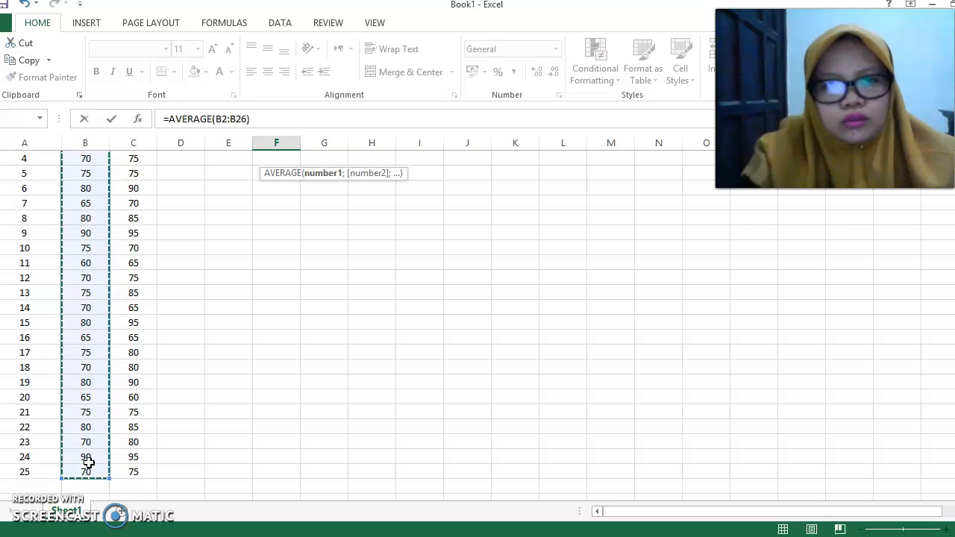
key("Return")
- Label cell H2 as "RATA2 2" for the average of the second sample
key("Up")
key("Up")
key("Down")
key("Right")
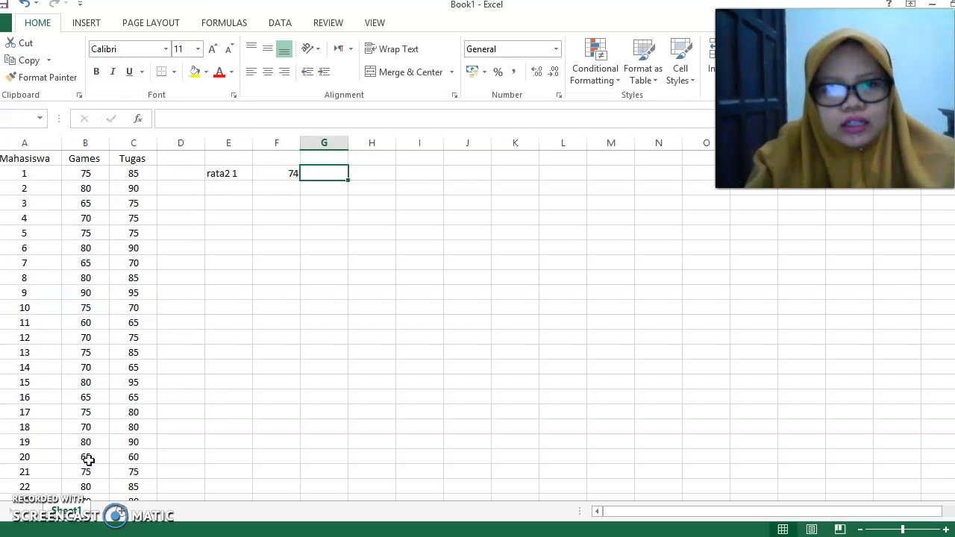
key("Right")
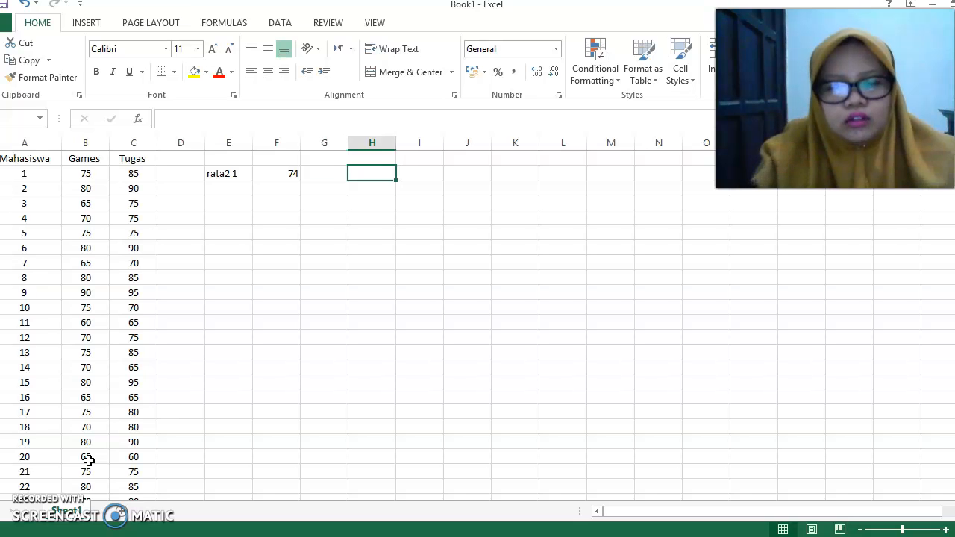
type("RATA2 2")
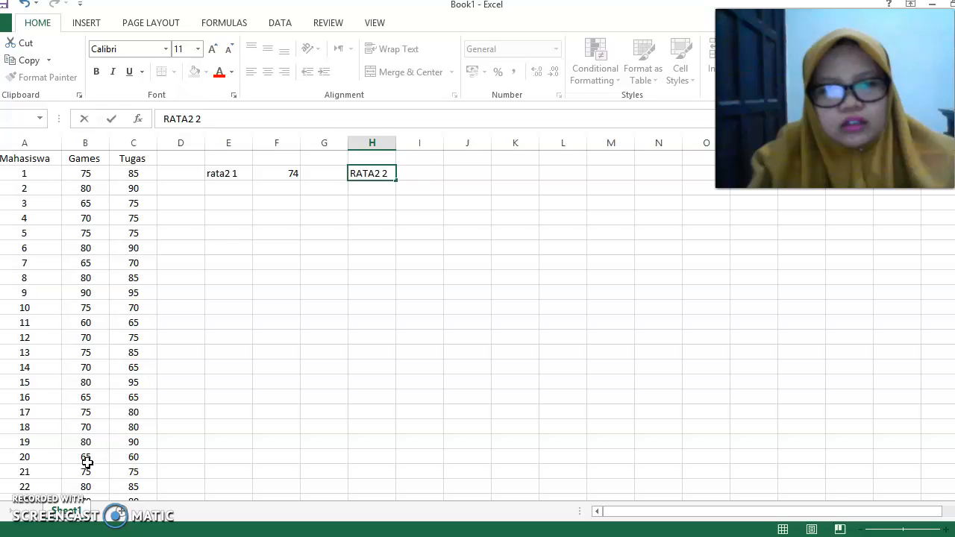
key("Right")
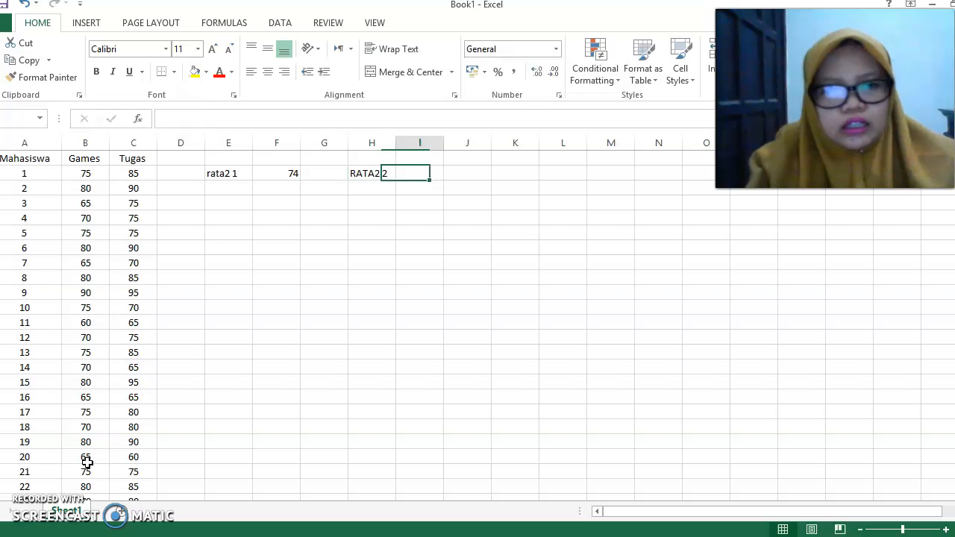
- Calculate the average of the Tugas scores in I2 with =AVERAGE(C2:C26)
type("=")
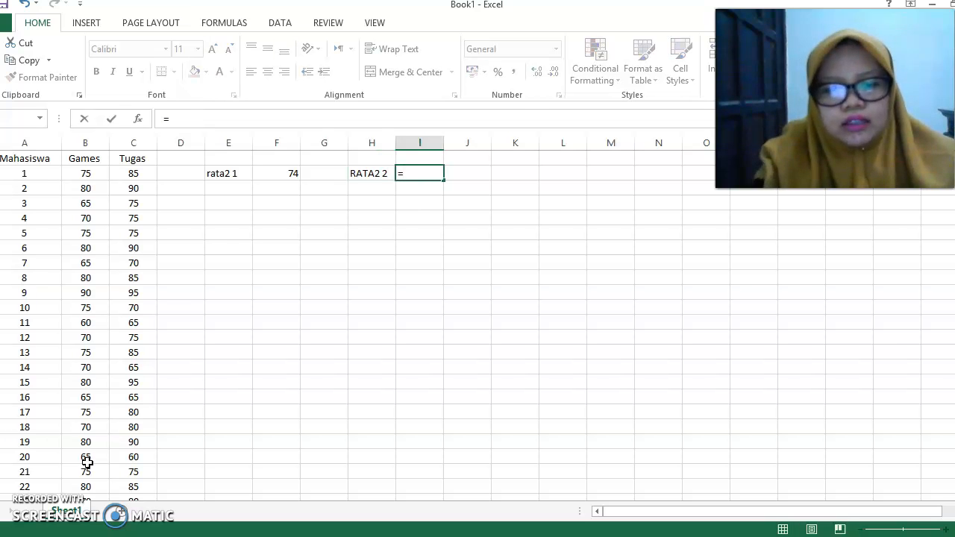
type("AVERAG")
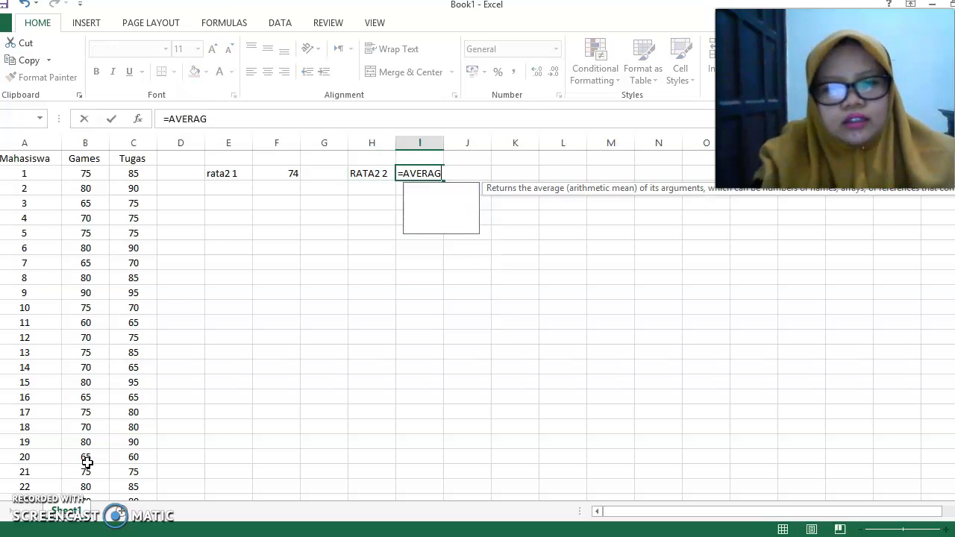
type("E(")
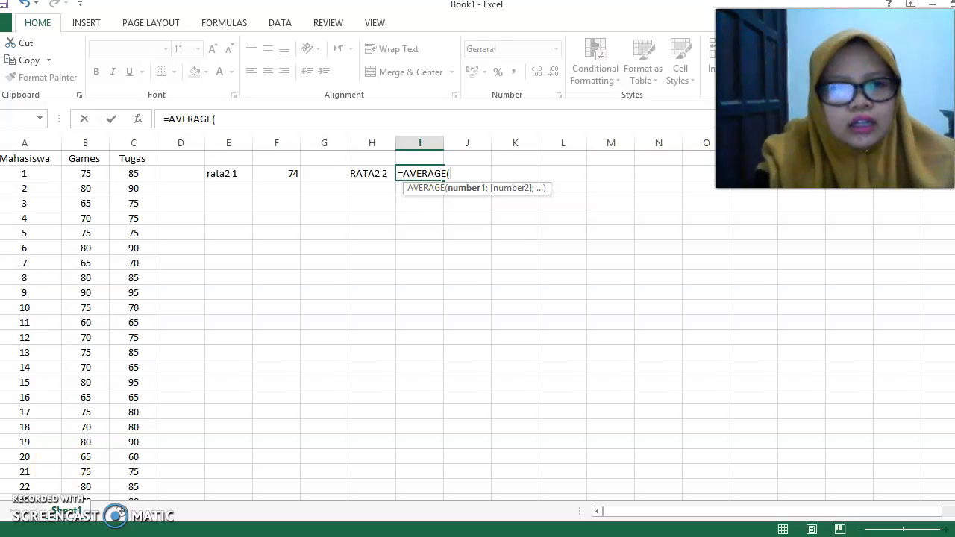
left_click_drag(141, 173, 148, 472)
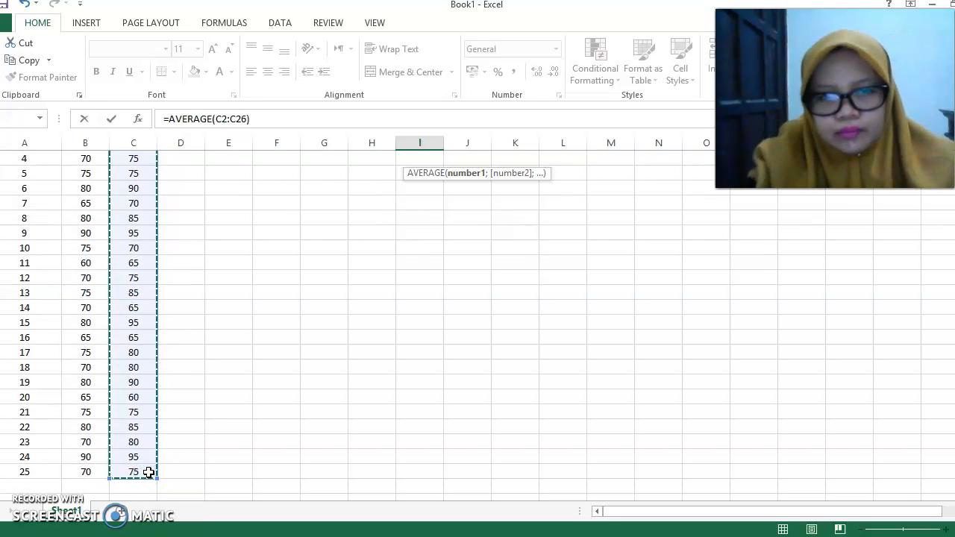
key("Return")
- Label cell E3, below "rata2 1", as "SD 1" for the first sample's standard deviation
key("Up")
key("Up")
key("Down")
key("Down")
key("Left")
key("Left")
key("Left")
key("Left")
type("sd")
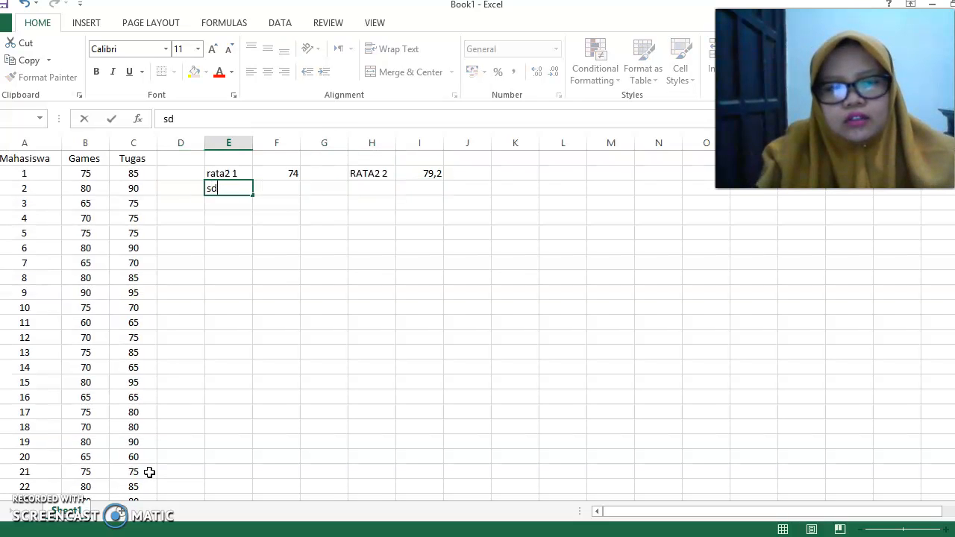
key("BackSpace")
type("SD 1")
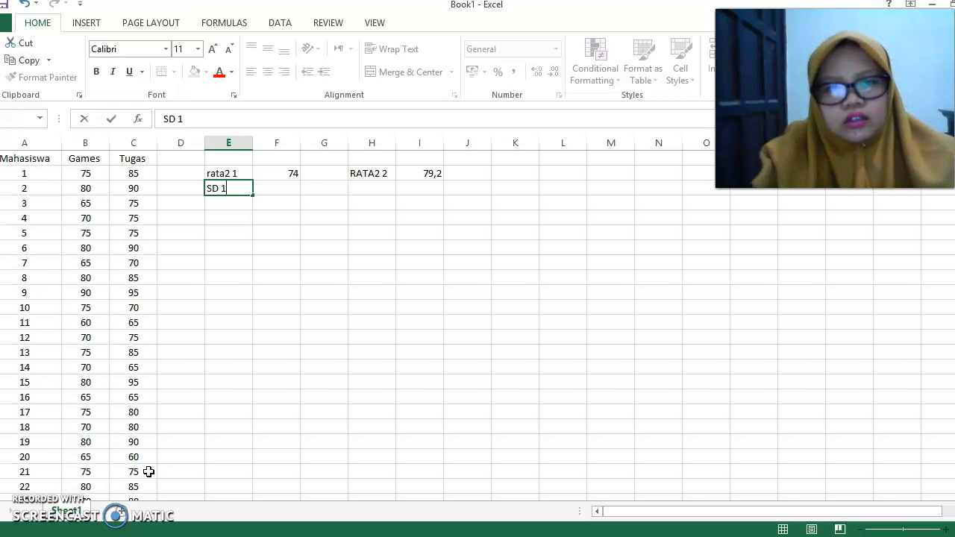
key("Tab")
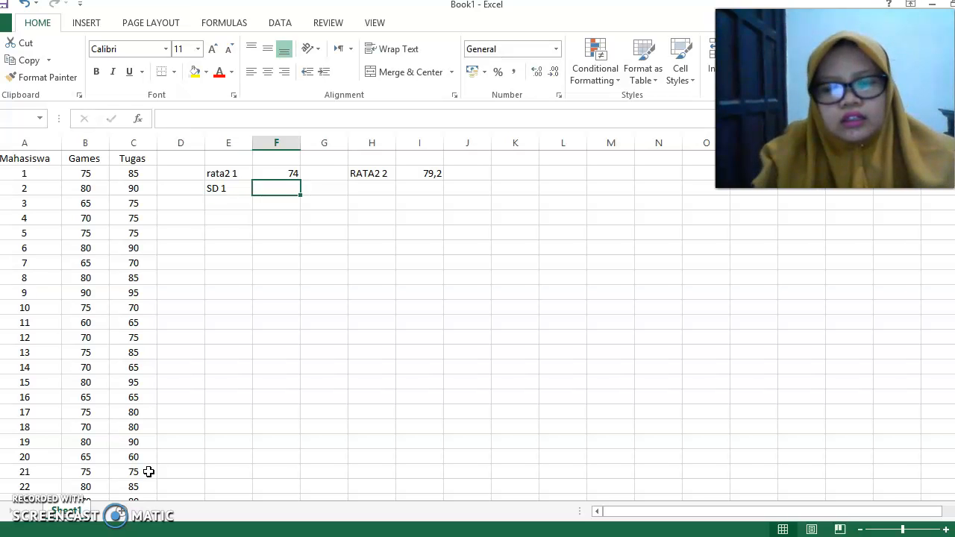
- Calculate the sample standard deviation of the Games scores in F3 with =STDEV.S(B2:B26)
type("=ST")
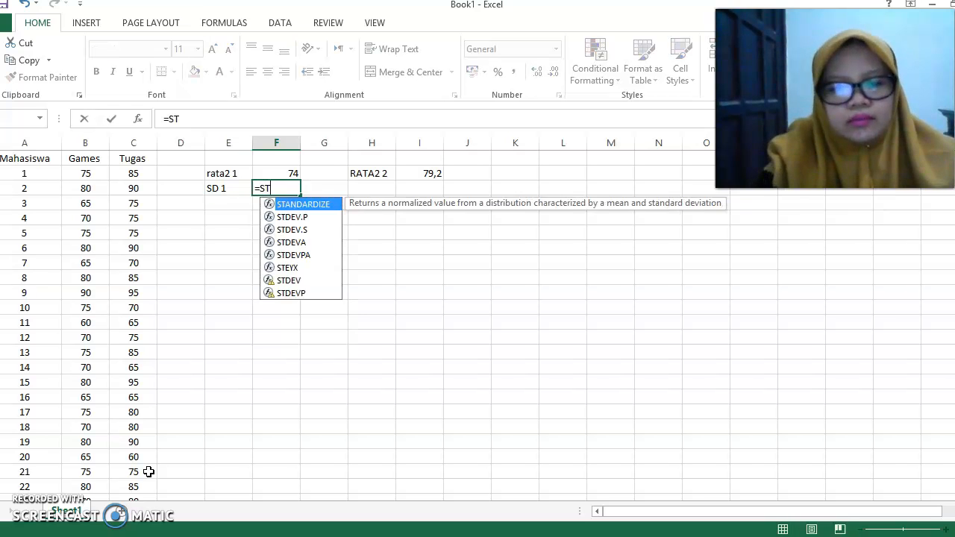
type("DEV.S")
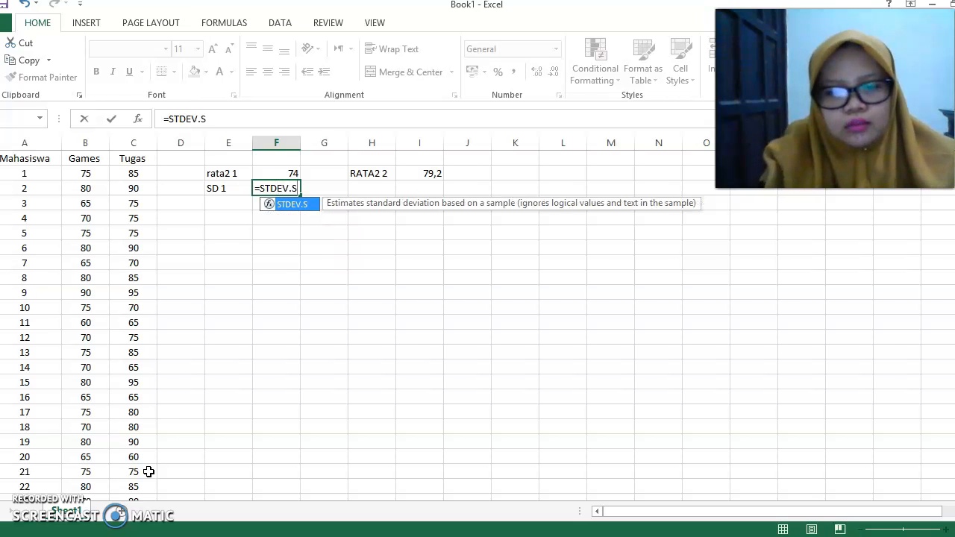
type("(")
left_click_drag(98, 176, 100, 470)
type(")")
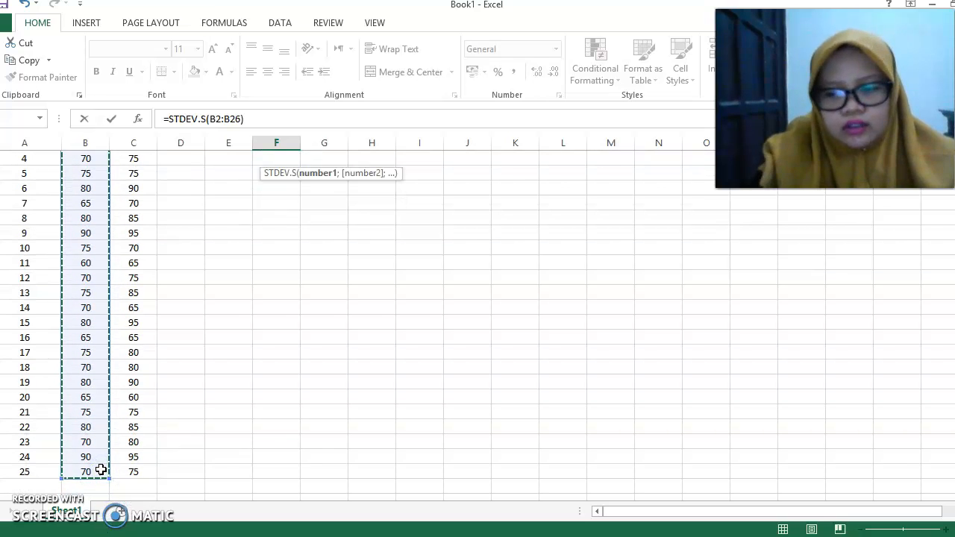
key("Return")
- Label cell H3, below "RATA2 2", as "SD2" for the second sample's standard deviation
key("Up")
key("Right")
key("Right")
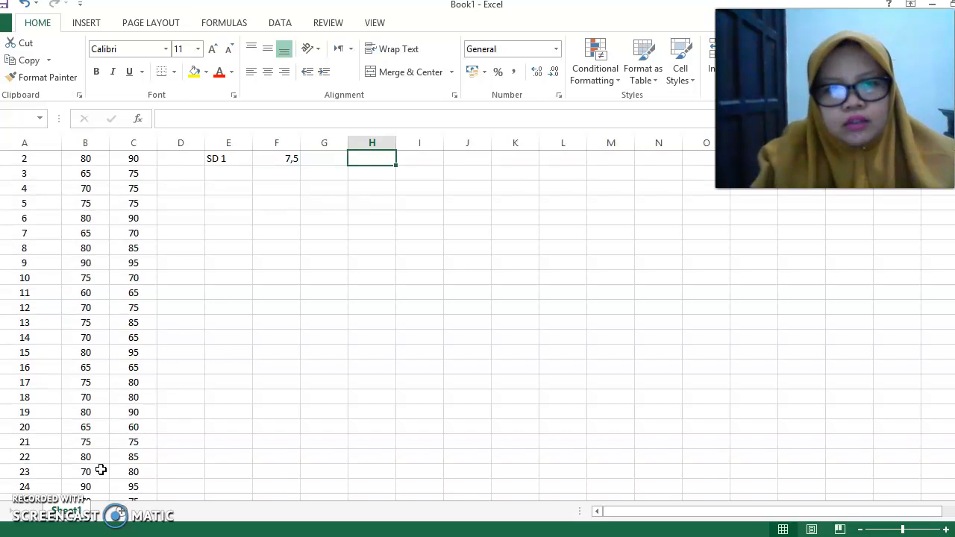
type("SD")
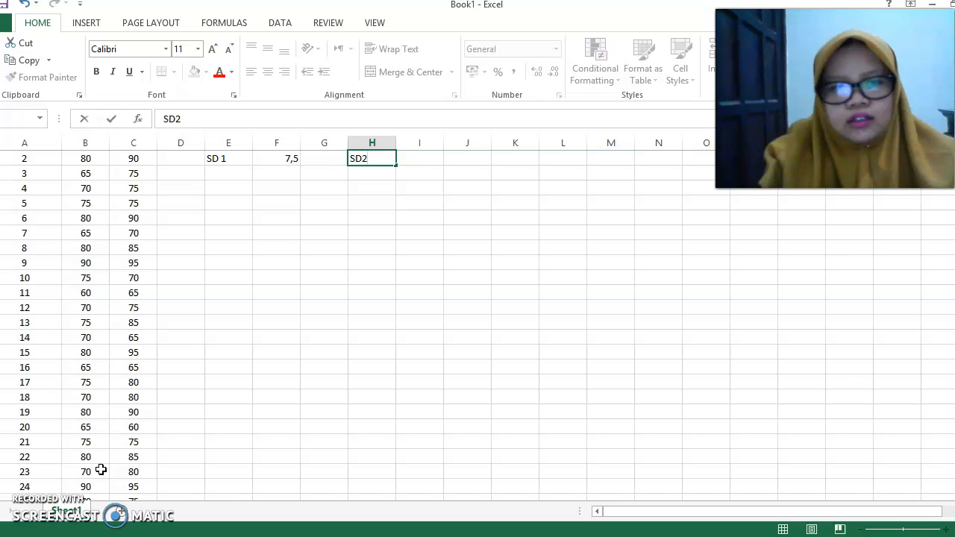
type("2")
key("Tab")
- Calculate the sample standard deviation of the Tugas scores in I3 with =STDEV.S(C2:C26)
type("=")
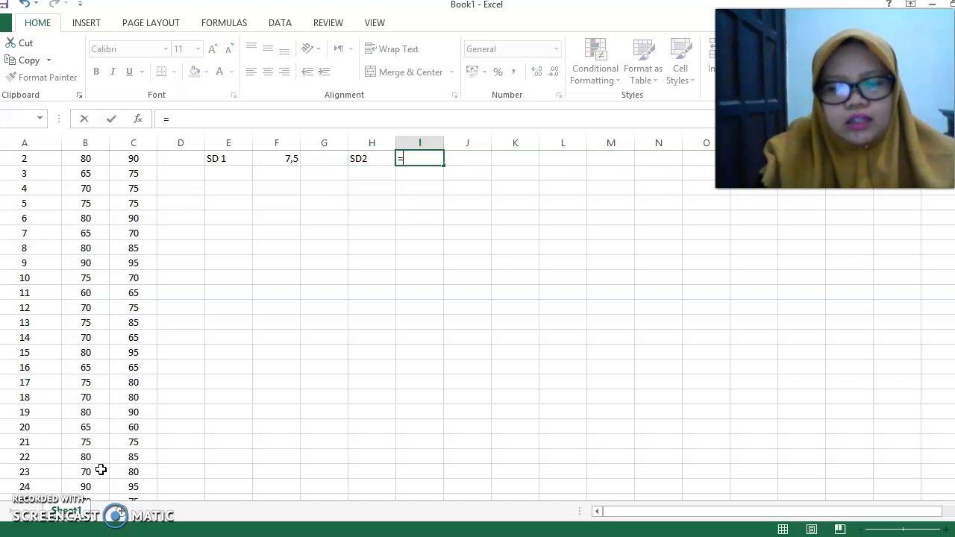
type("STDEV.S")
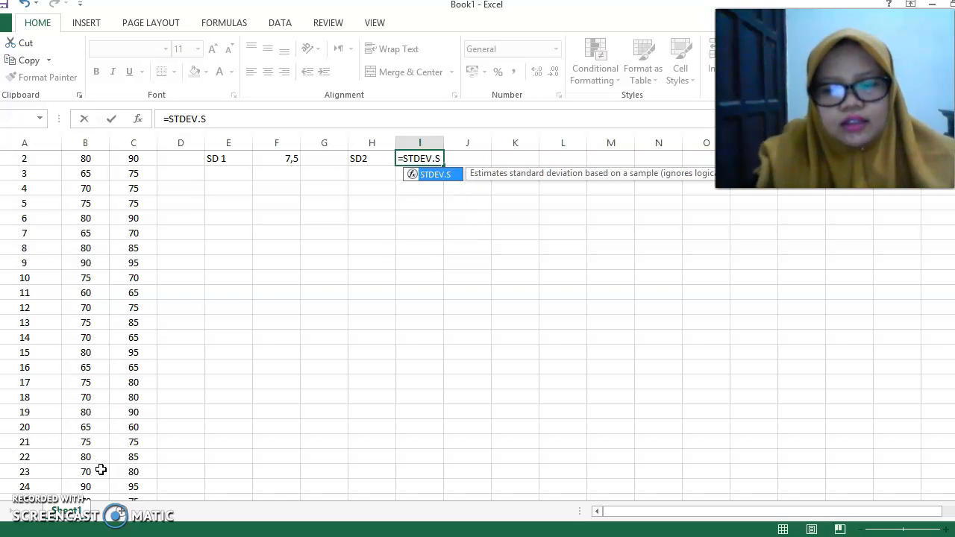
type("(")
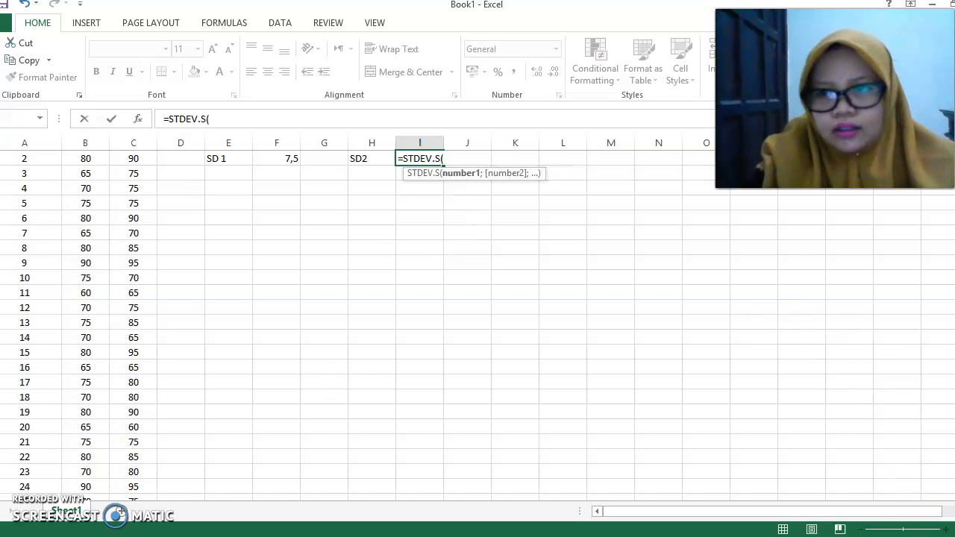
scroll(233, 321, "up", 1)
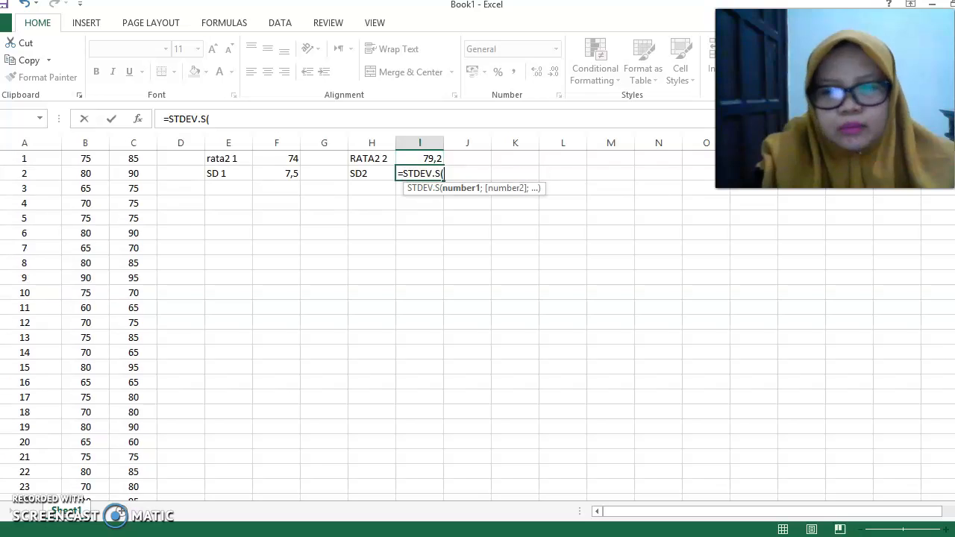
left_click_drag(126, 173, 137, 469)
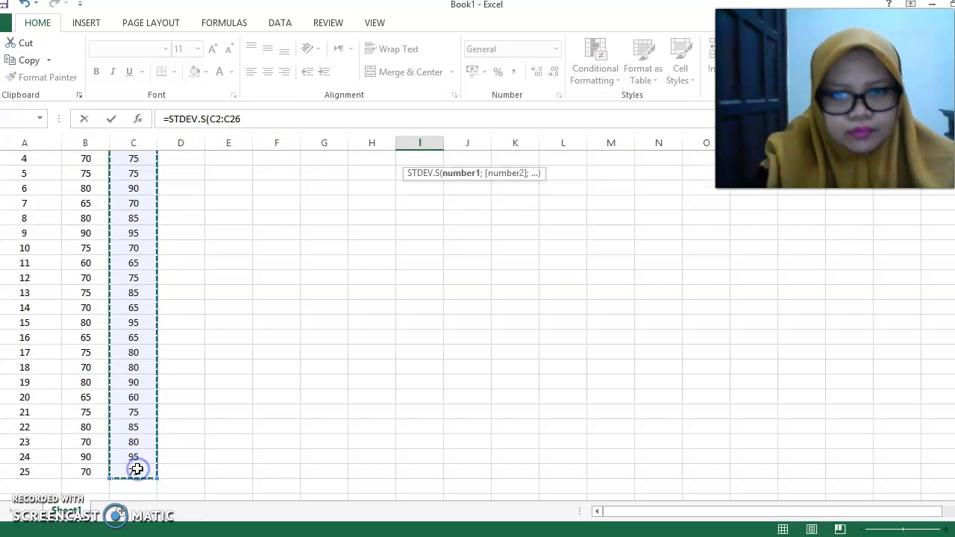
type(")")
key("Return")
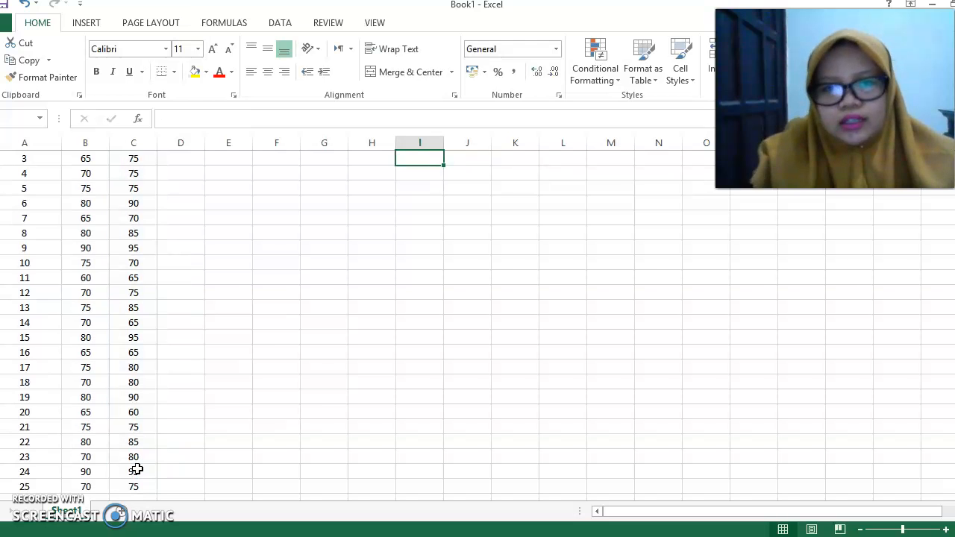
scroll(522, 224, "up", 1)
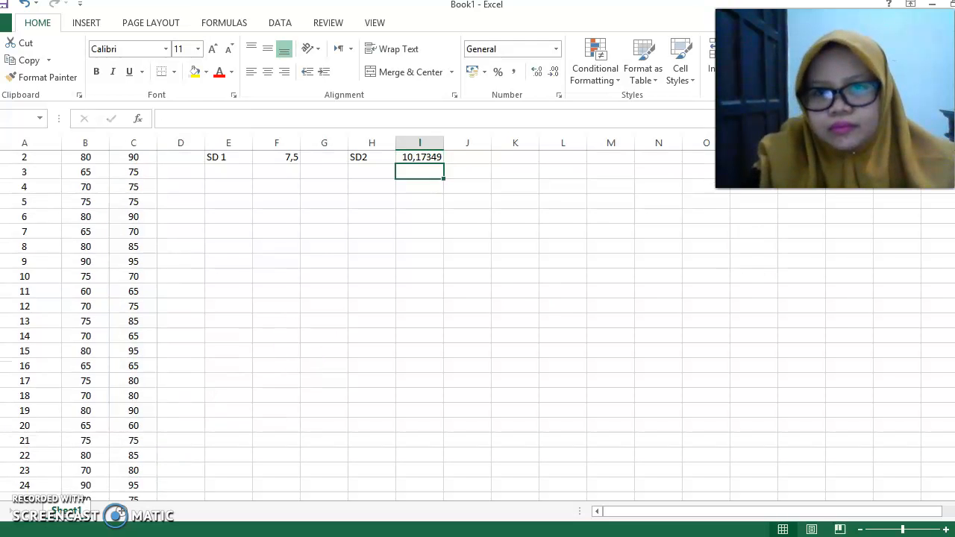
- Label cell E4, below "SD 1", as "VARIAN"
left_click(427, 190)
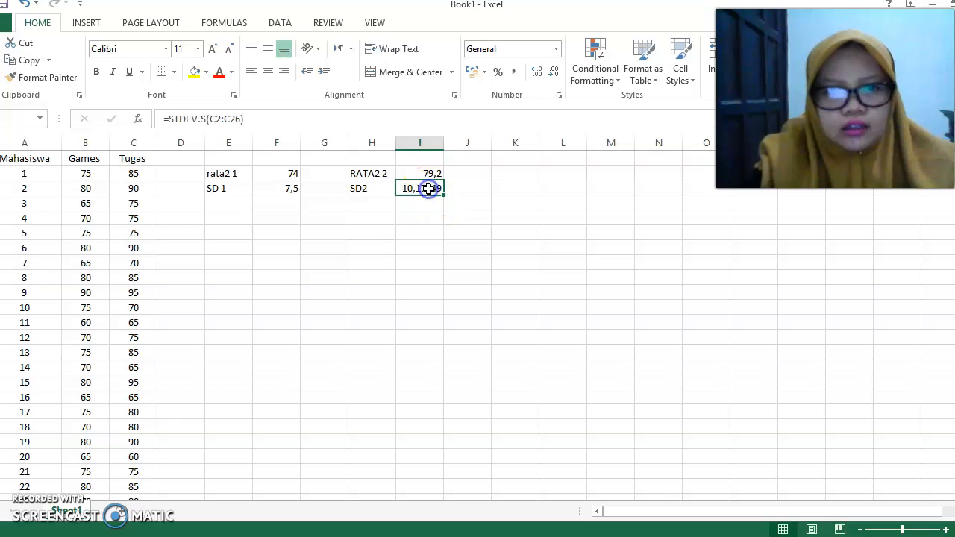
left_click(209, 204)
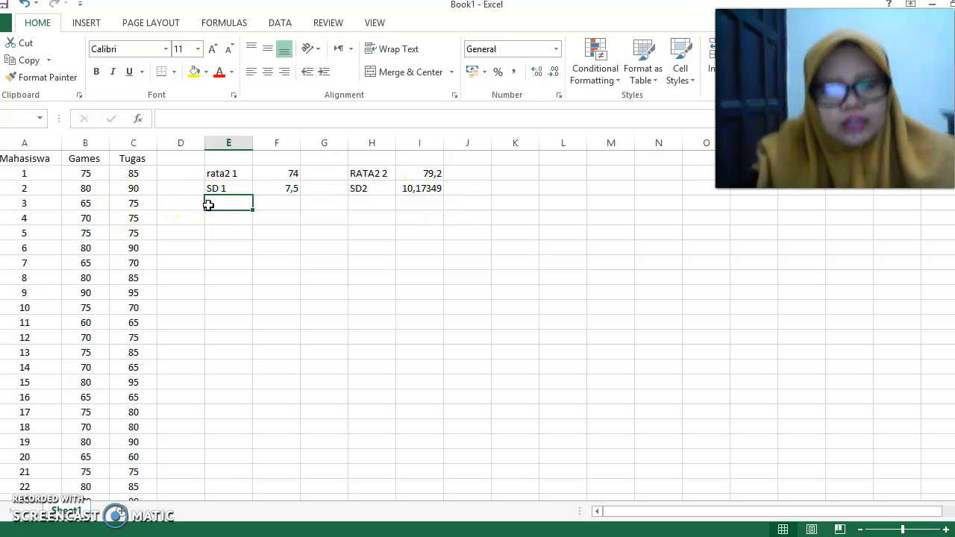
type("VARIAN")
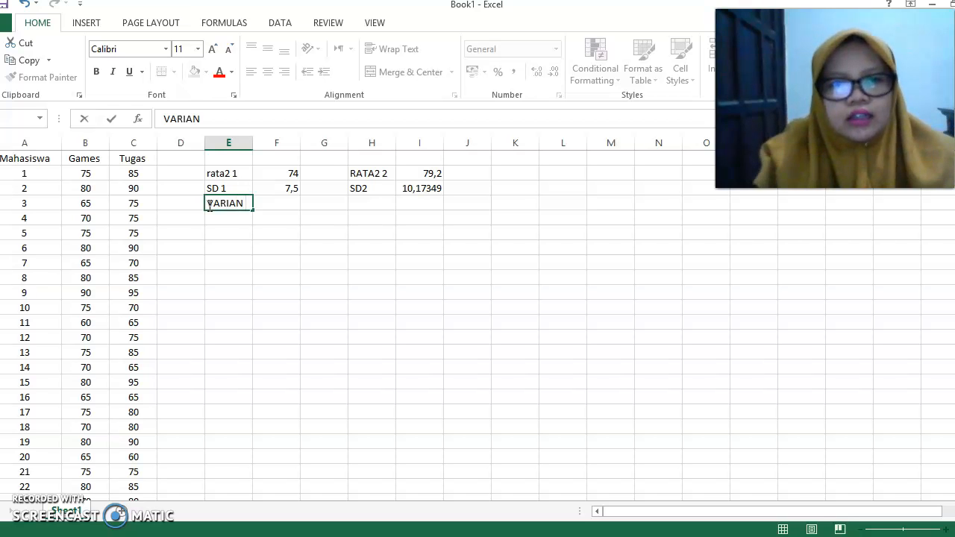
key("Tab")
- Calculate the sample variance of the Games scores in F4 with =VAR.S(B2:B26)
type("=")
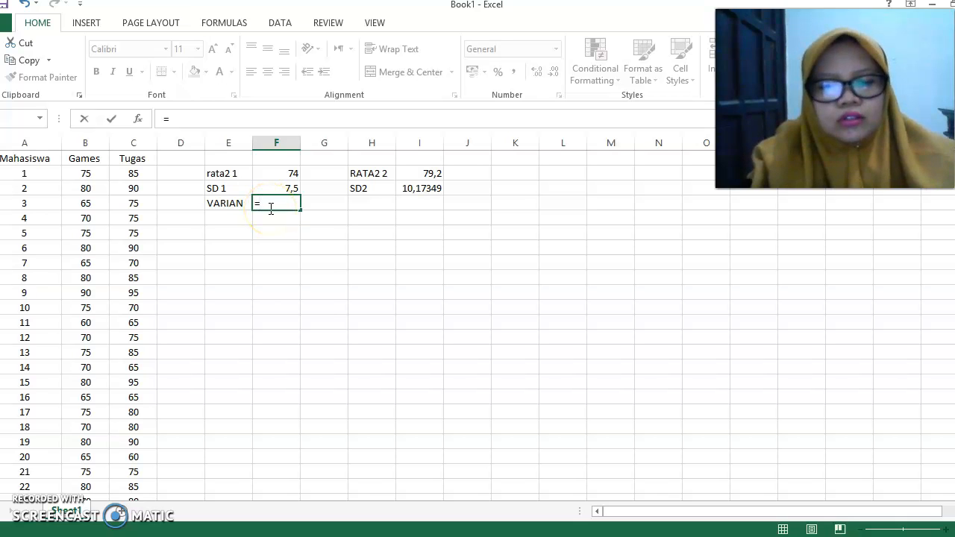
type("VAR.S")
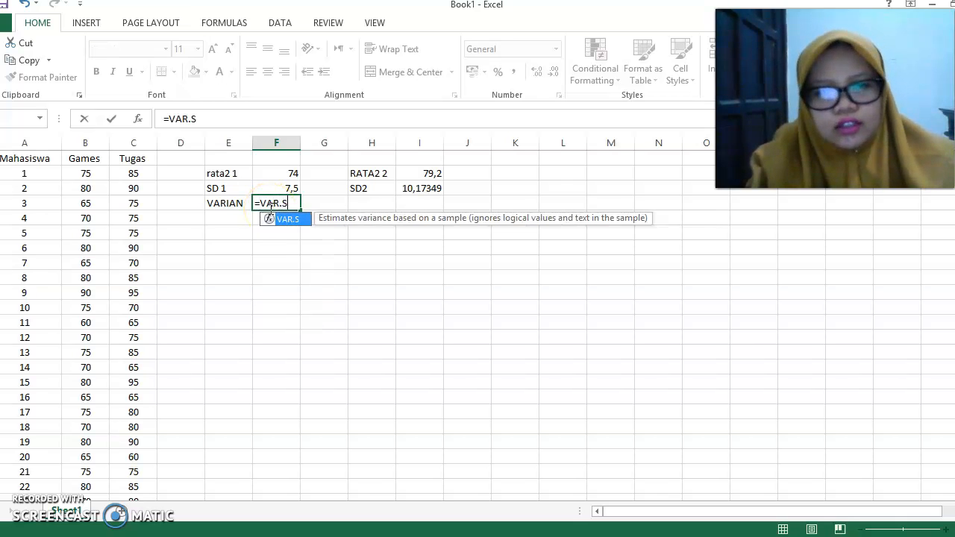
type("(")
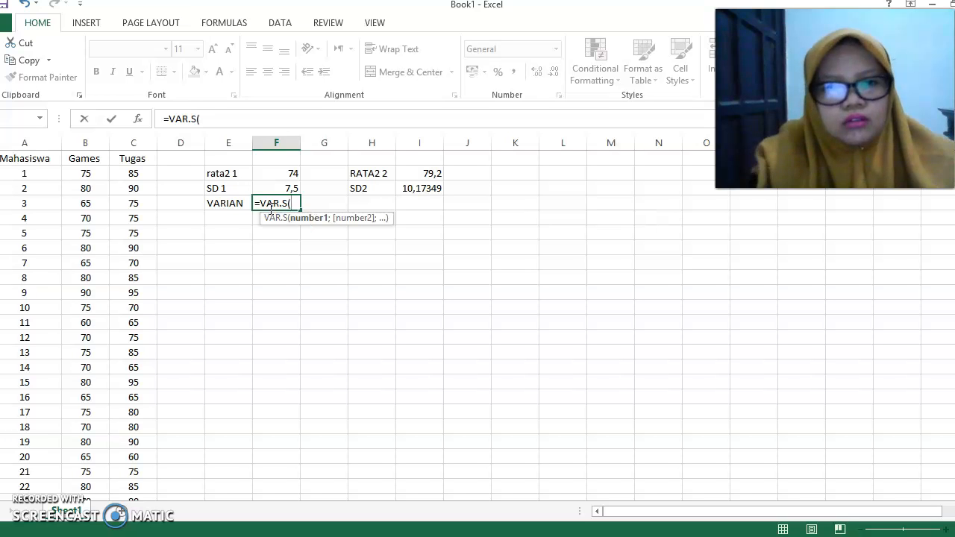
left_click_drag(85, 173, 90, 464)
type(")")
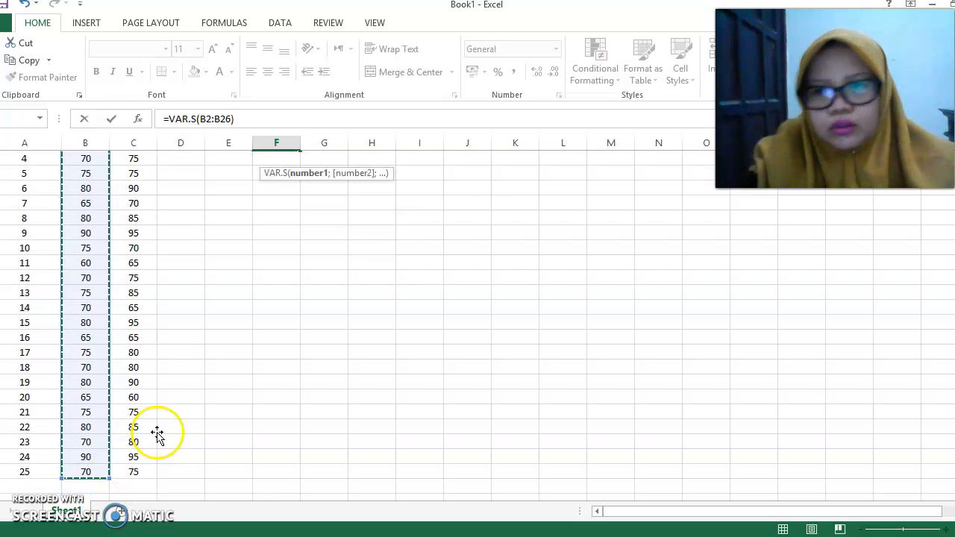
scroll(478, 321, "up", 2)
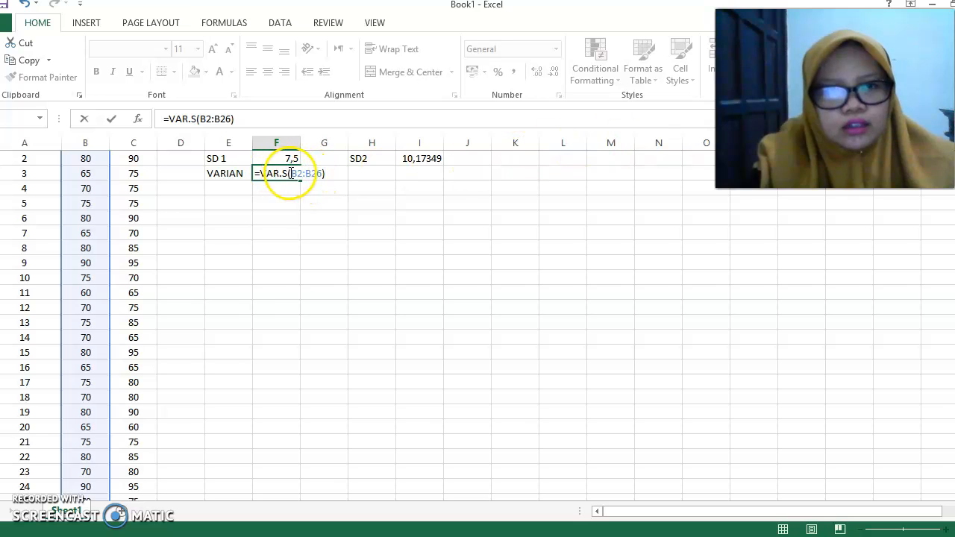
key("Return")
- Change the variance label in E4 to "VARIAN 1"
key("Up")
key("Right")
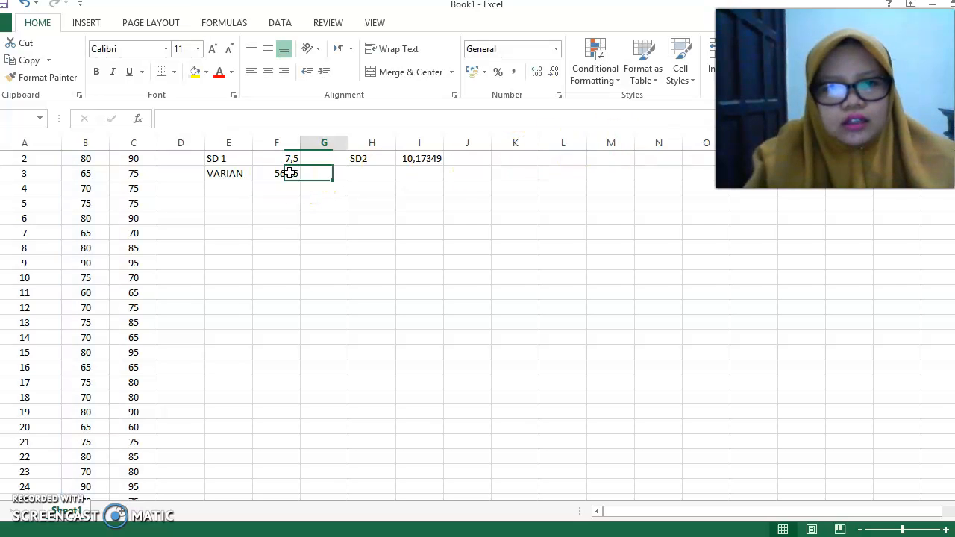
key("Right")
key("Left")
key("Left")
key("Left")
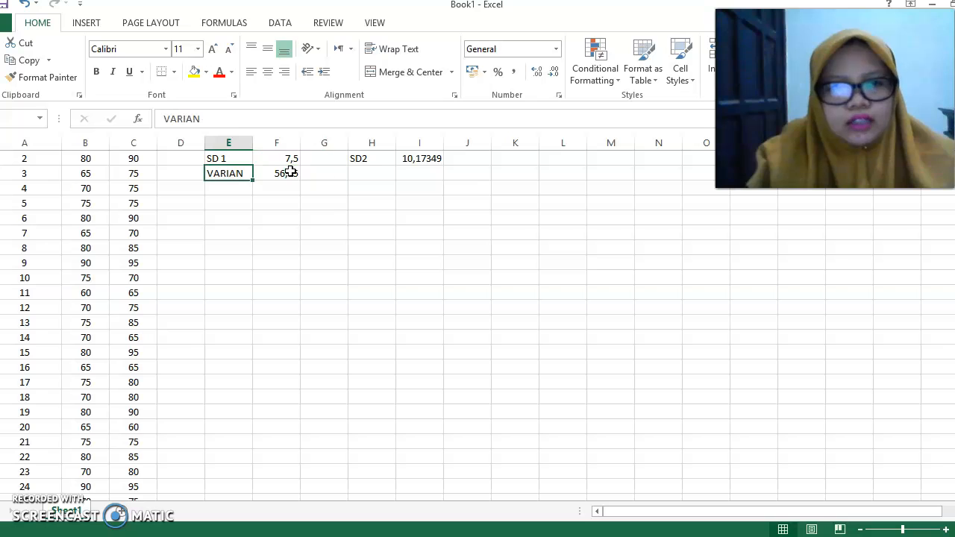
left_click(276, 113)
type("1")
- Label cell H4, below "SD2", as "VAR 2" for the second sample's variance
left_click(394, 174)
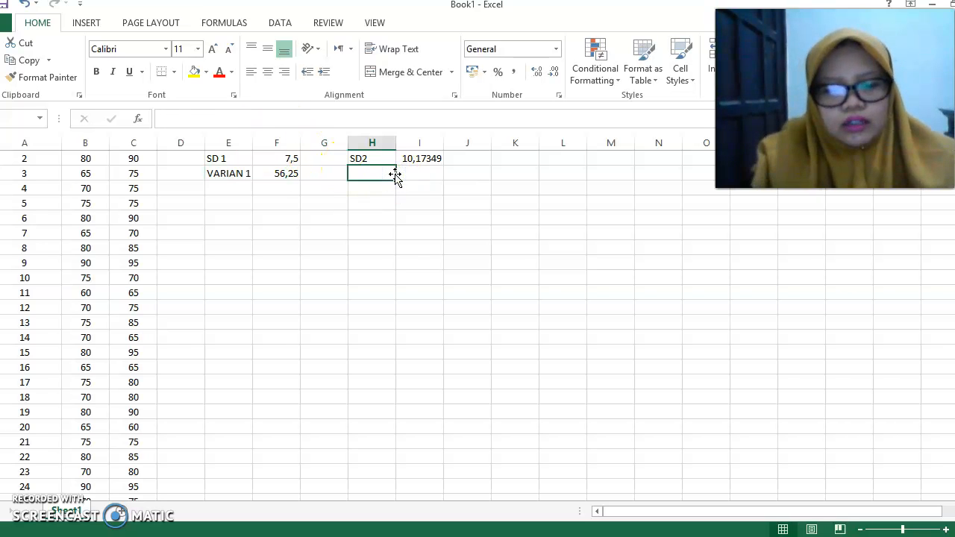
type("VAR 2")
left_click(397, 174)
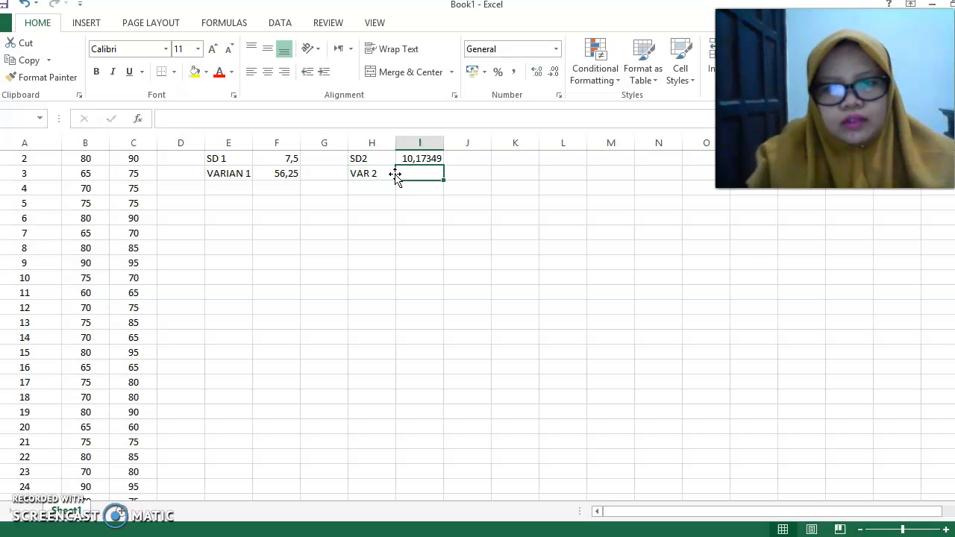
- Calculate the sample variance of the Tugas scores in I4 with =VAR.S(C2:C26)
type("=")
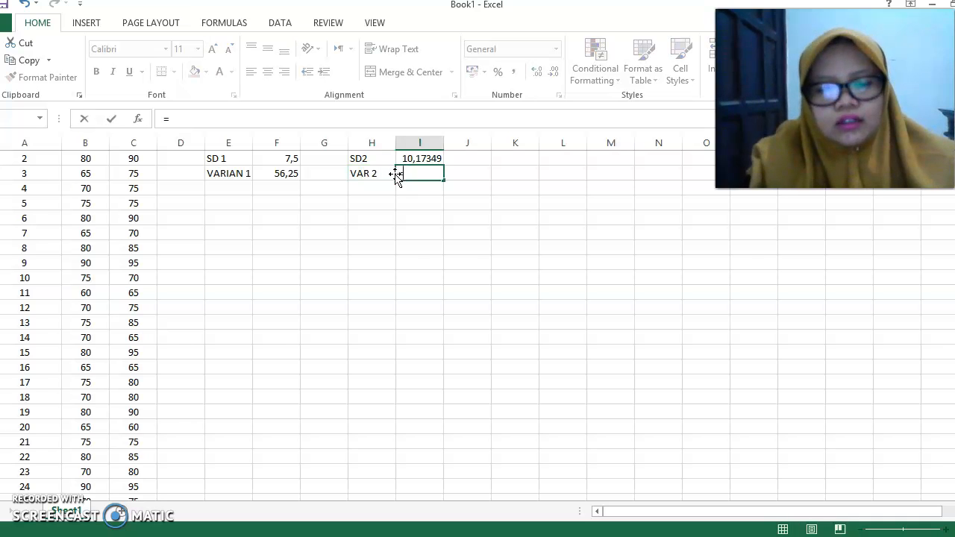
type("VAR.S")
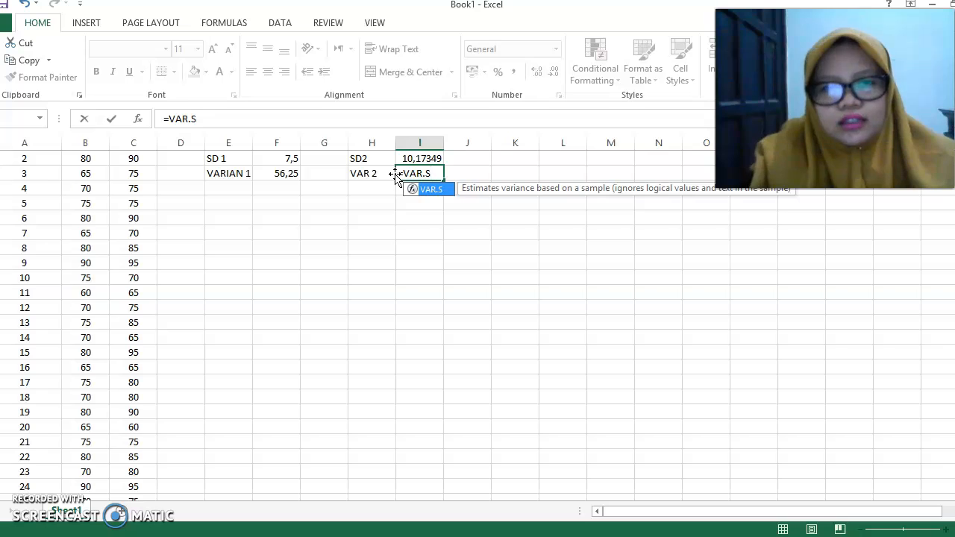
type("(")
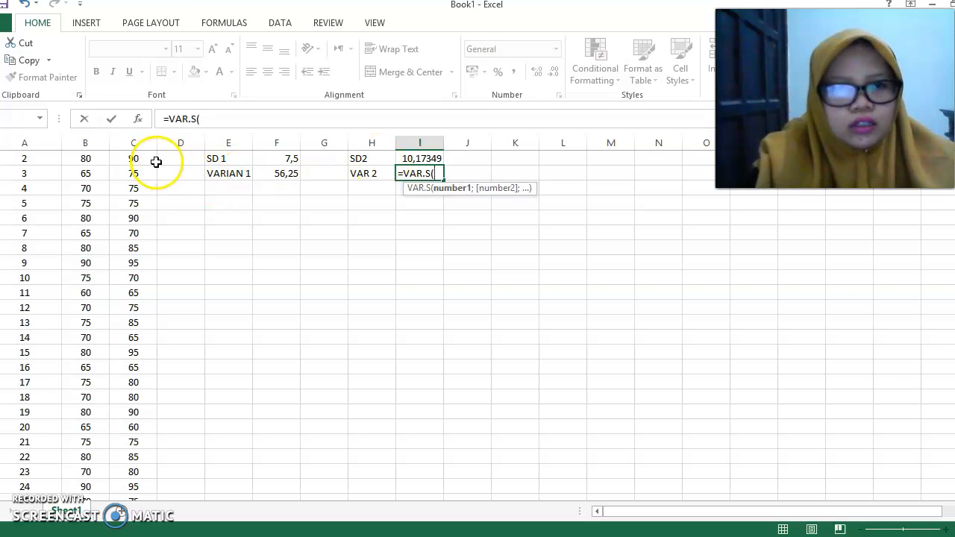
scroll(135, 224, "up", 1)
left_click_drag(137, 167, 136, 474)
type(")")
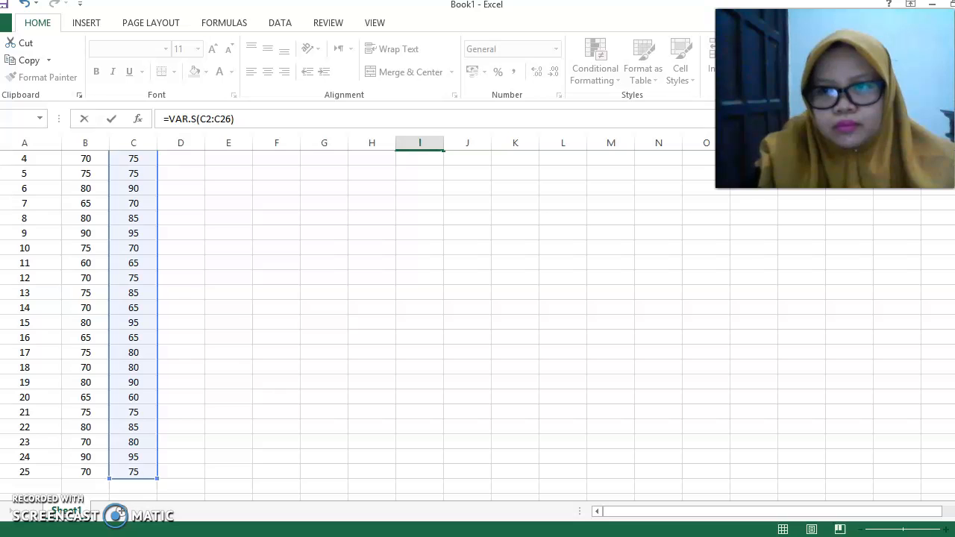
scroll(358, 325, "up", 1)
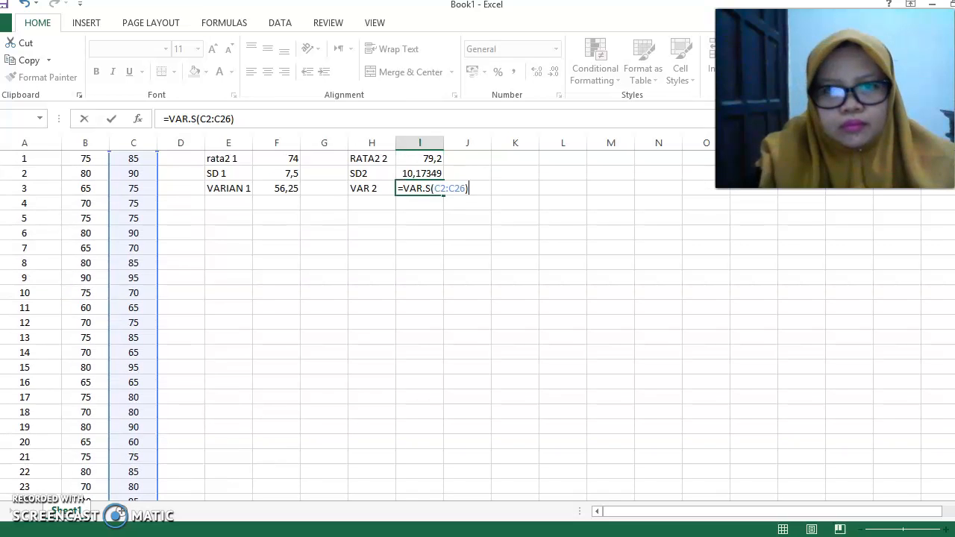
key("Return")
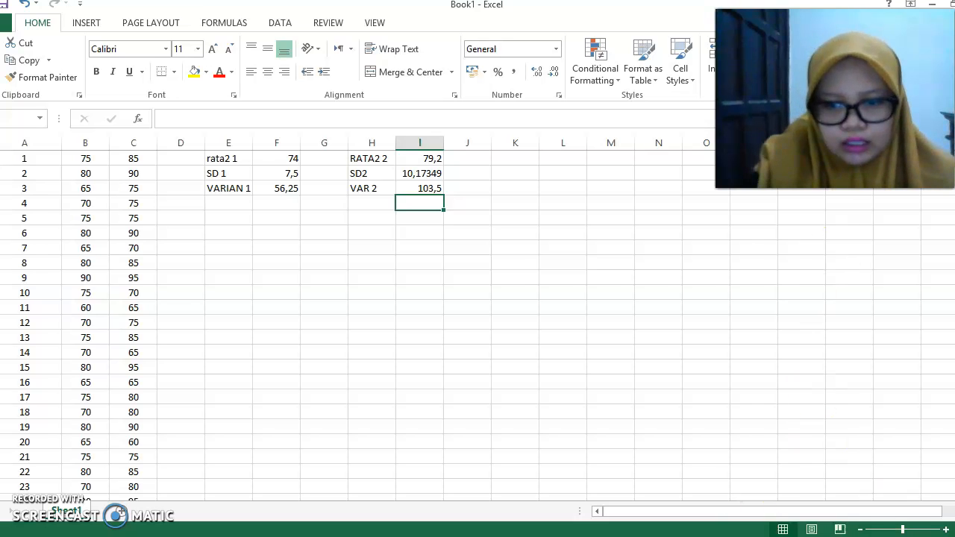
- Check the correlated t-test formula in the komparasi PowerPoint presentation, and add a new worksheet to the Book1 Excel workbook
key("alt+Tab")
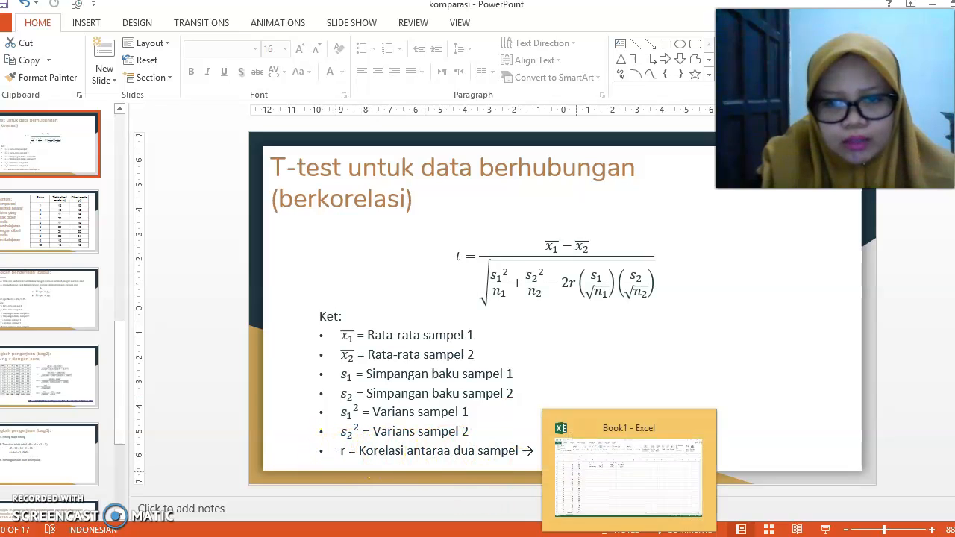
left_click(629, 534)
left_click(478, 260)
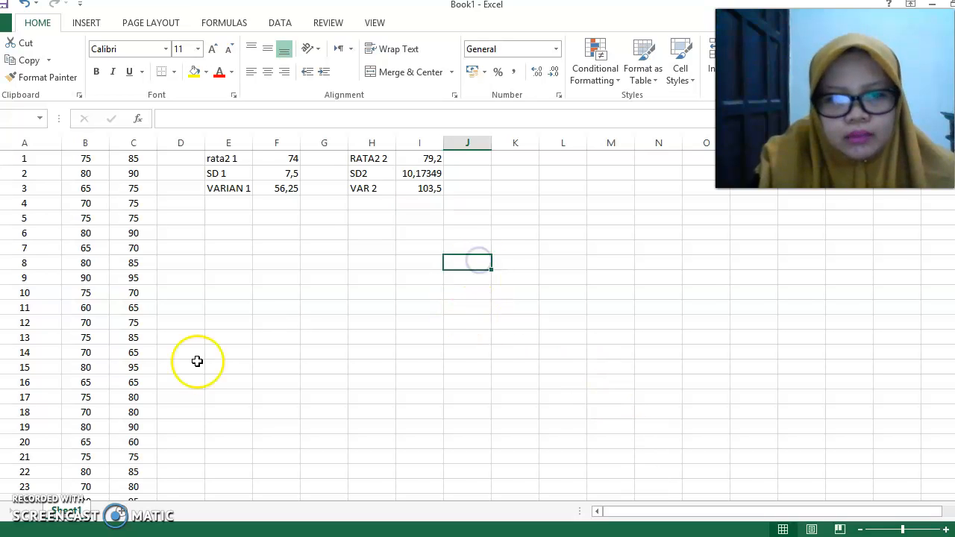
left_click(210, 295)
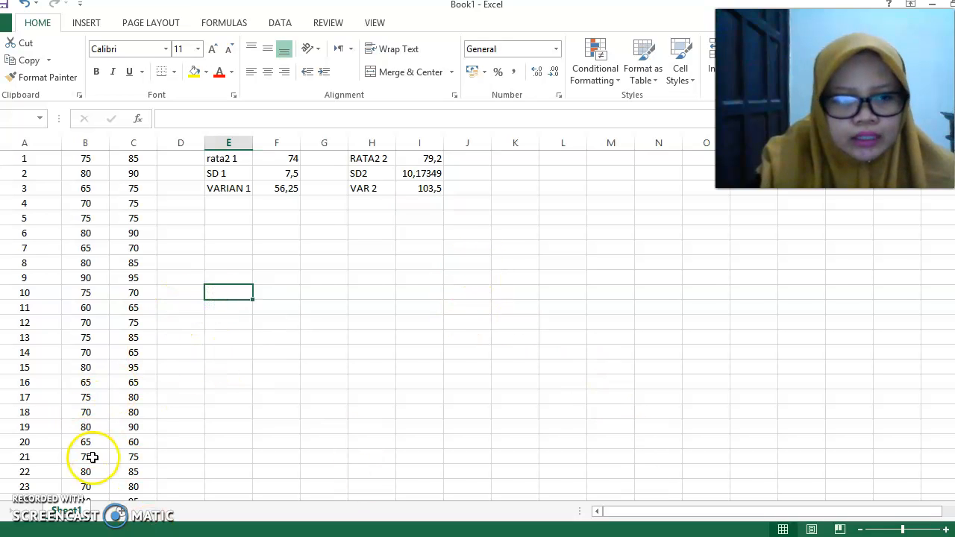
left_click(115, 515)
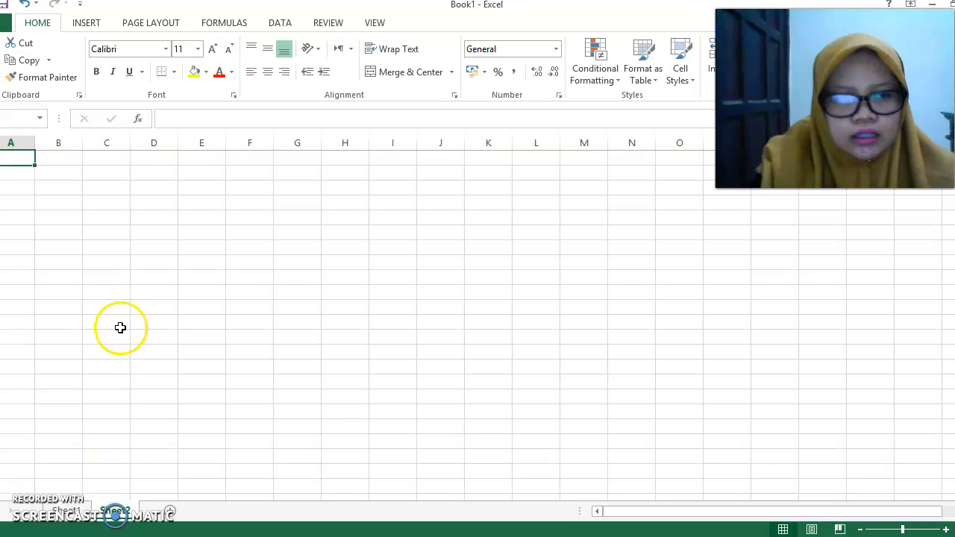
- Copy the student numbers with their Games and Tugas scores, A2:C26, from Sheet1 and open Sheet2
left_click(80, 519)
left_click(23, 156)
left_click_drag(23, 155, 138, 481)
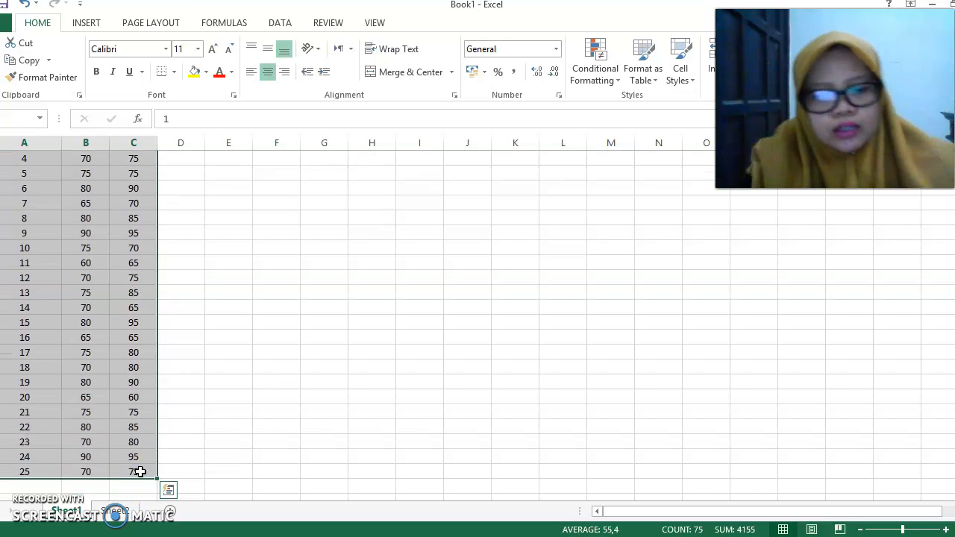
key("ctrl+c")
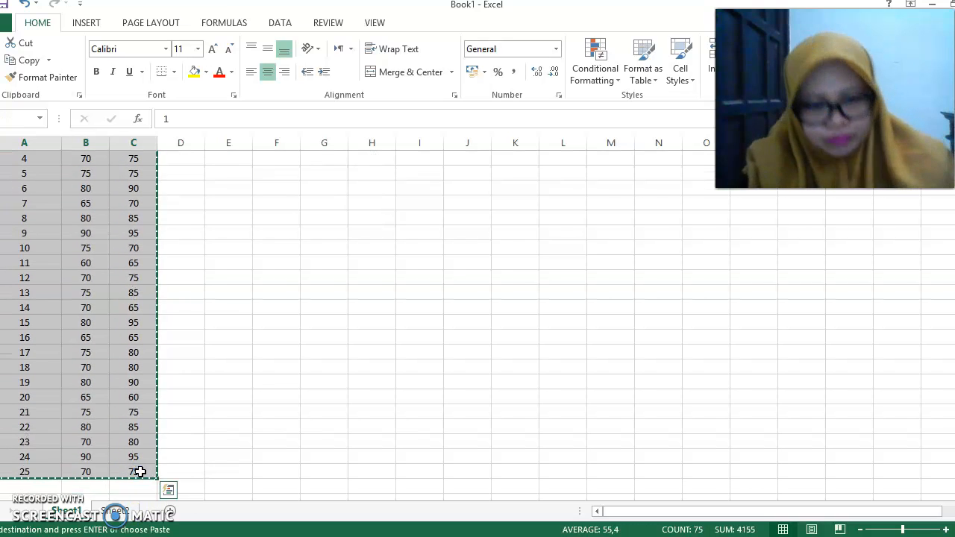
left_click(116, 512)
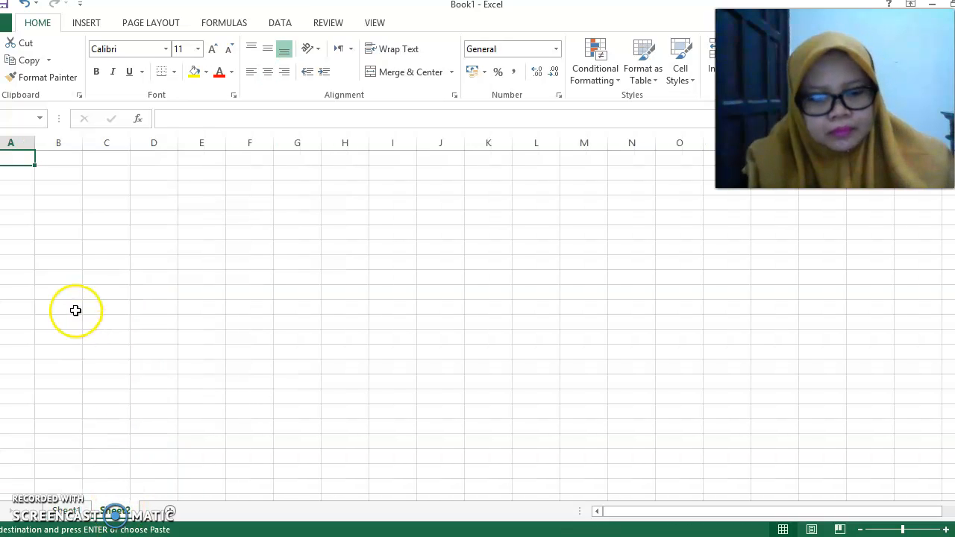
key("ctrl+v")
left_click(196, 185)
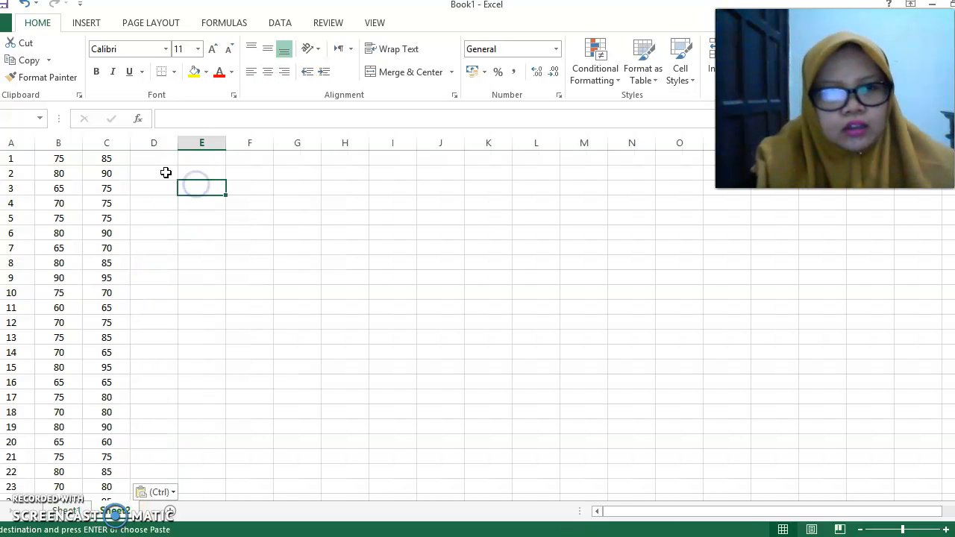
left_click(169, 161)
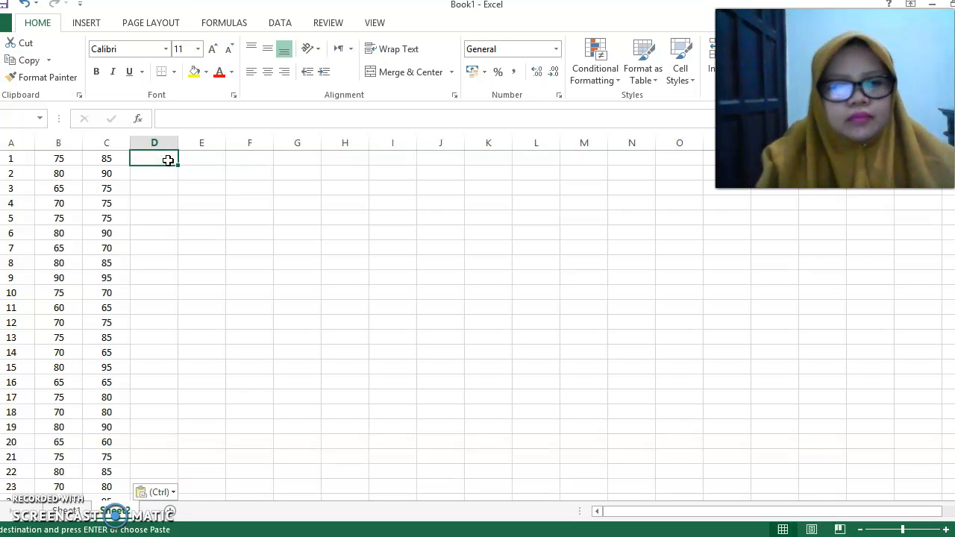
key("ctrl+z")
- Paste the copied data into Sheet2 starting at A2, and head columns B and C "x" and "y" in row 1
key("Down")
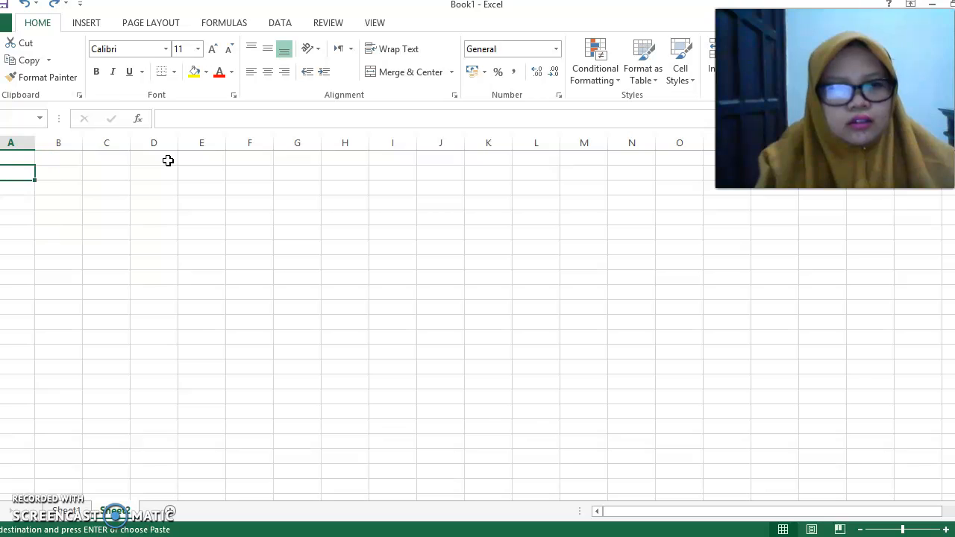
key("ctrl+v")
key("Up")
key("Right")
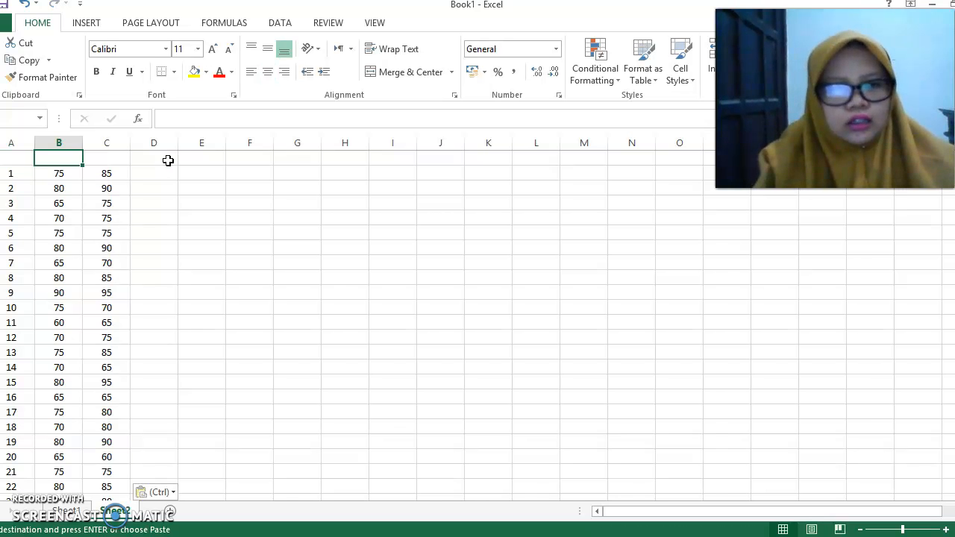
type("x")
key("Right")
type("y")
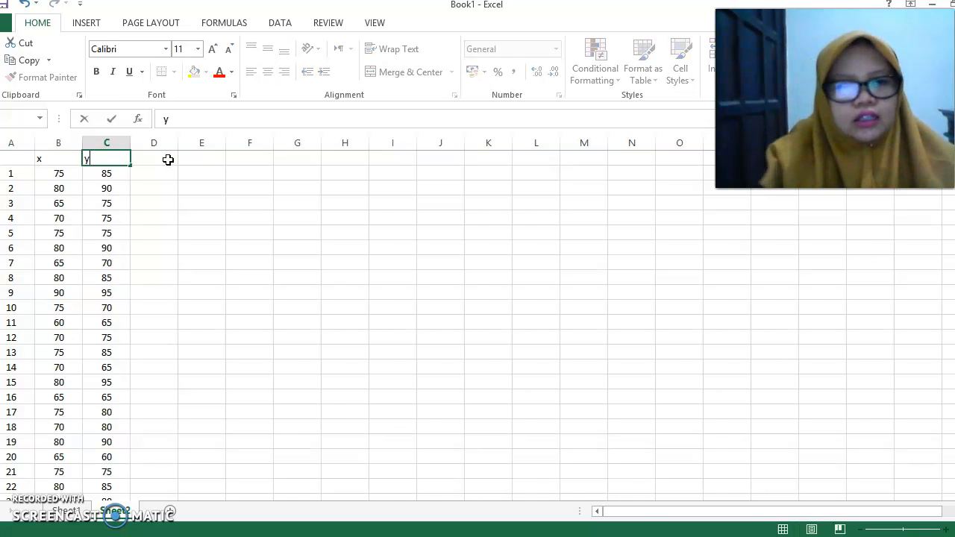
- Add the headings "x^2", "y^2" and "X.Y" in cells D1, E1 and F1 of Sheet2
key("Right")
type("x")
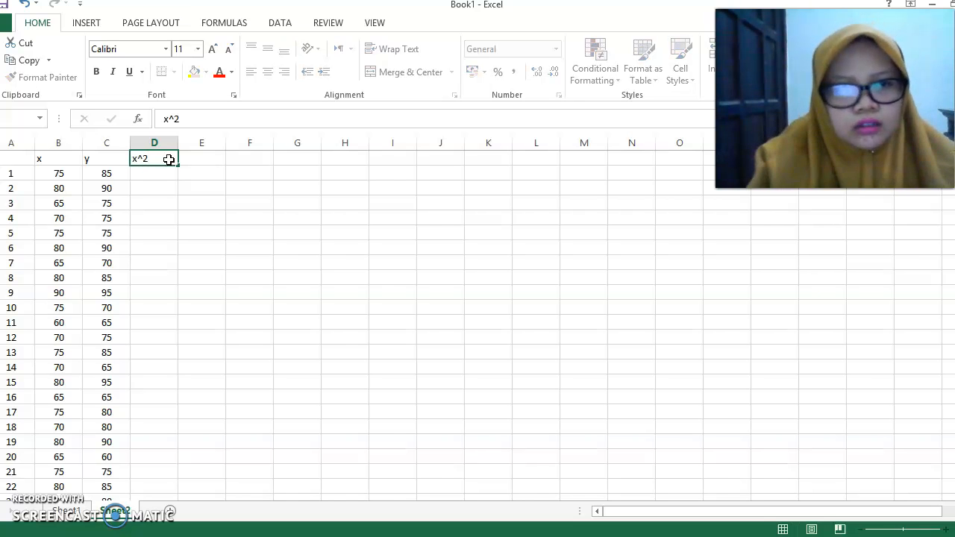
key("Right")
type("Y")
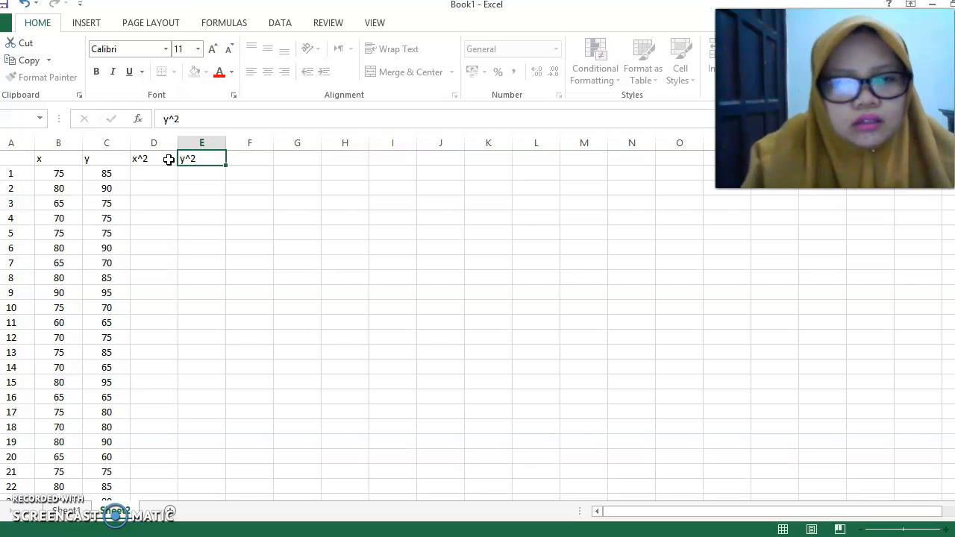
key("Right")
type("X.")
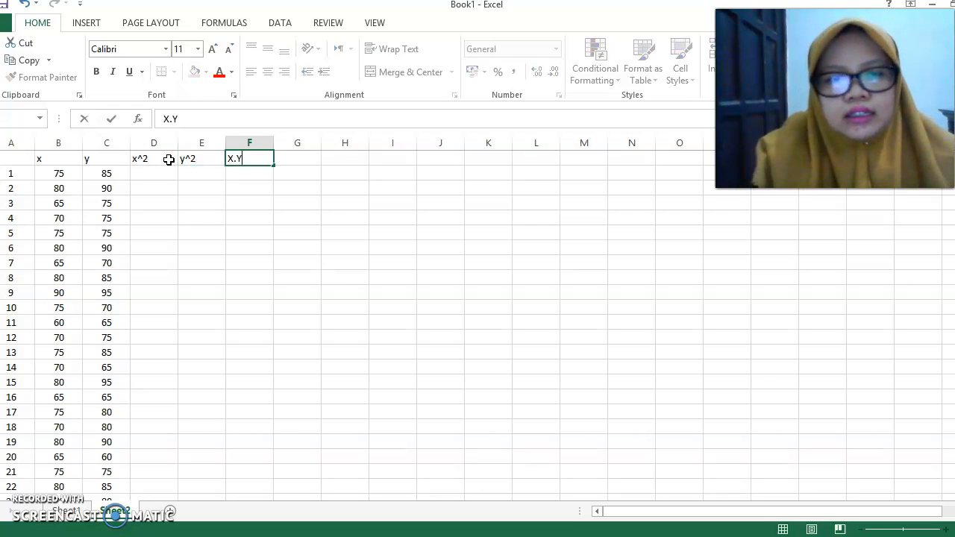
key("Return")
- Square the first student's x value in D2 with =B2^2
key("Left")
key("Left")
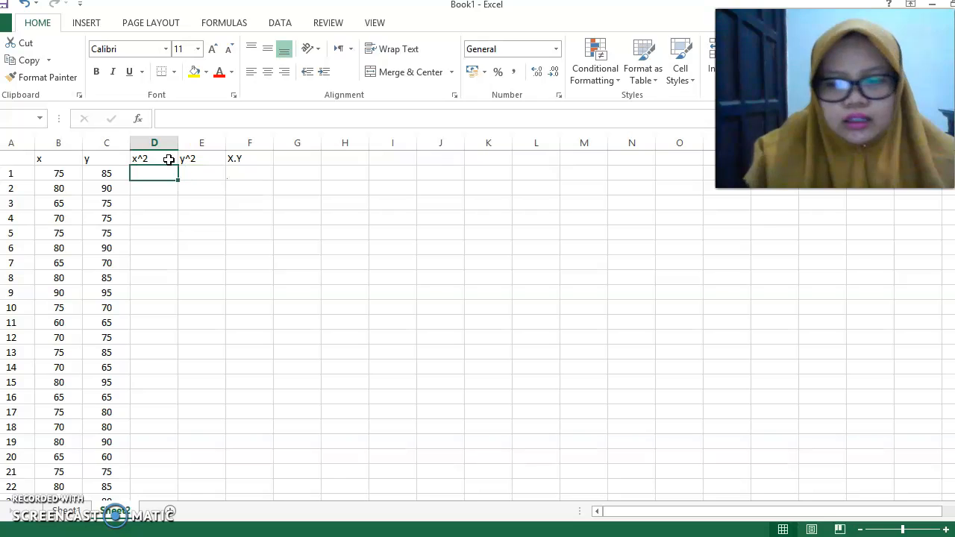
type("=")
left_click(55, 175)
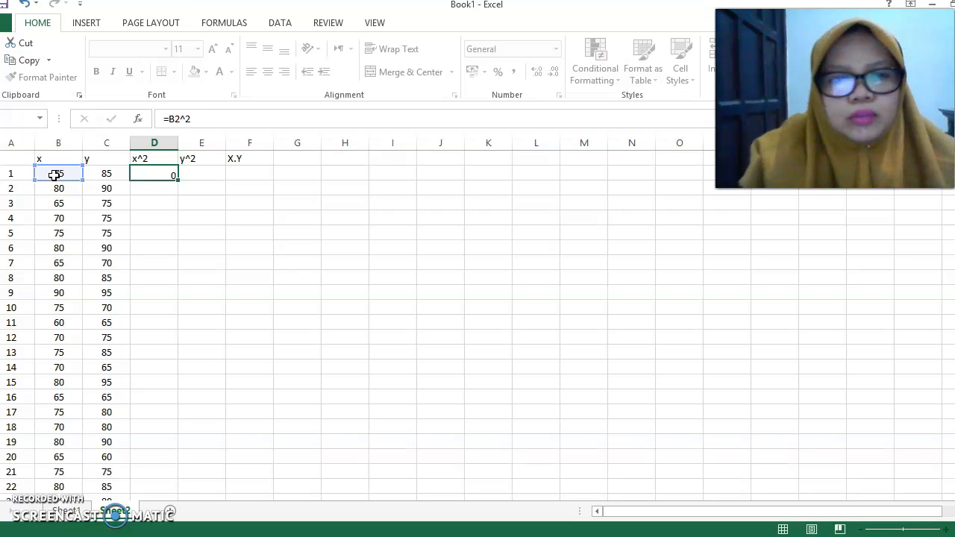
- Confirm the x^2 formula in D2 and fill it down through D26 for all 25 students
key("Return")
left_click(147, 175)
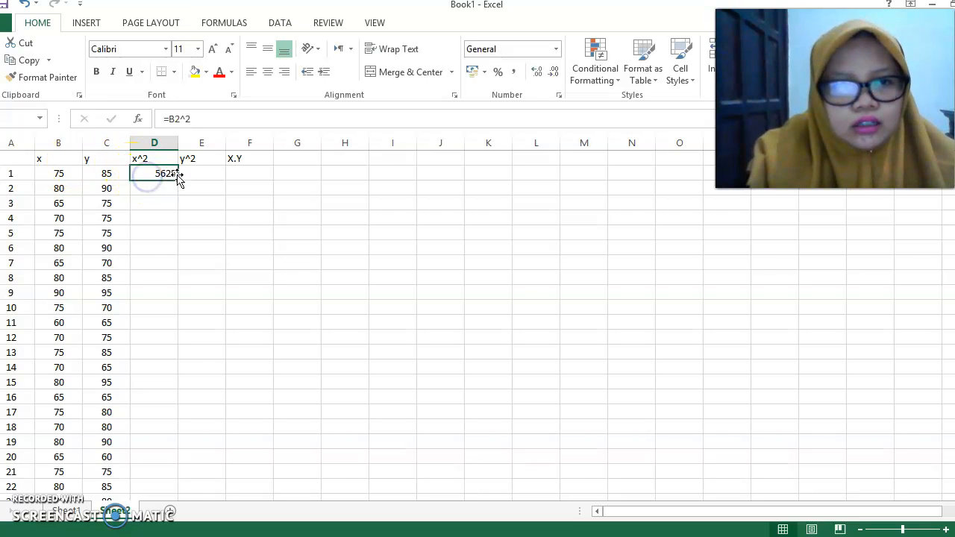
left_click_drag(176, 181, 160, 471)
left_click(261, 207)
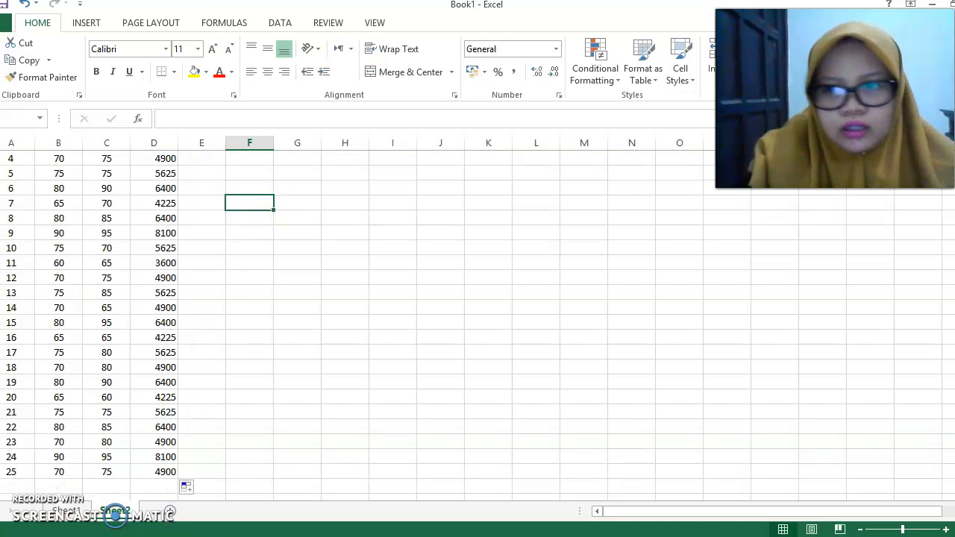
- Square the first student's y value in E2 with =C2^2 and fill the formula down through E26
scroll(224, 179, "up", 2)
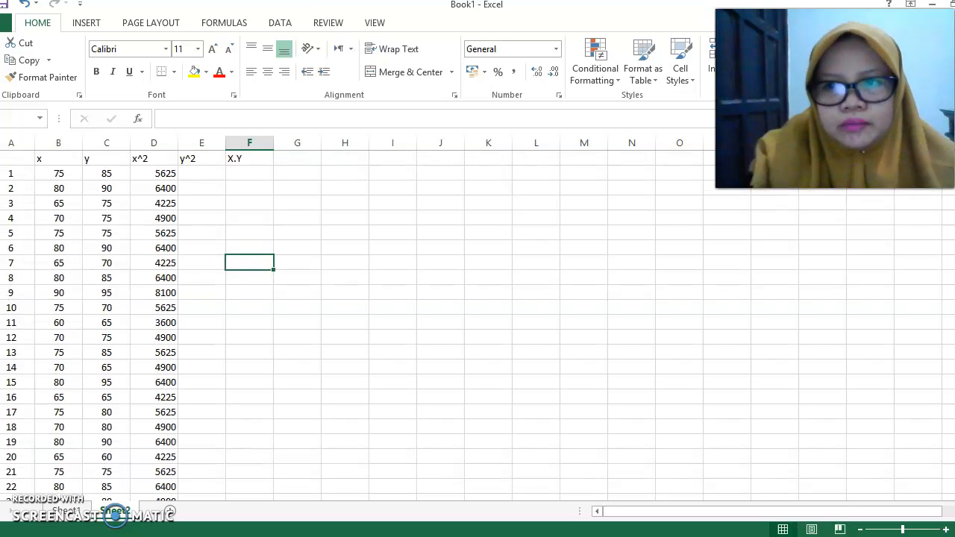
left_click(214, 176)
type("=")
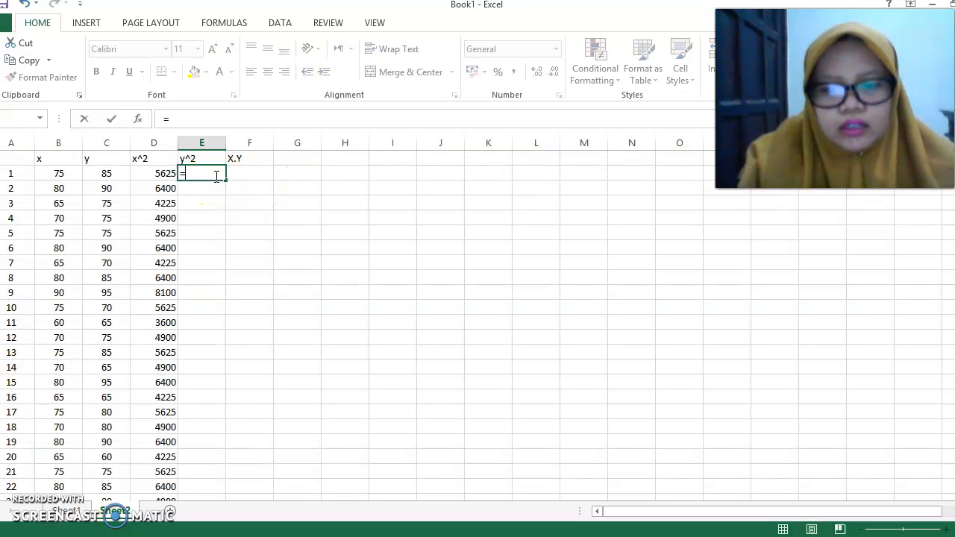
left_click(110, 176)
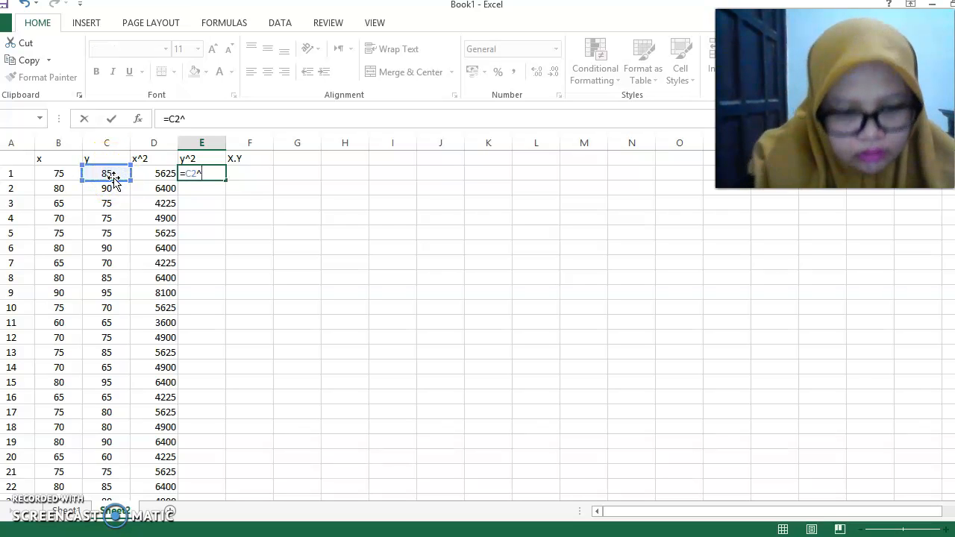
key("Return")
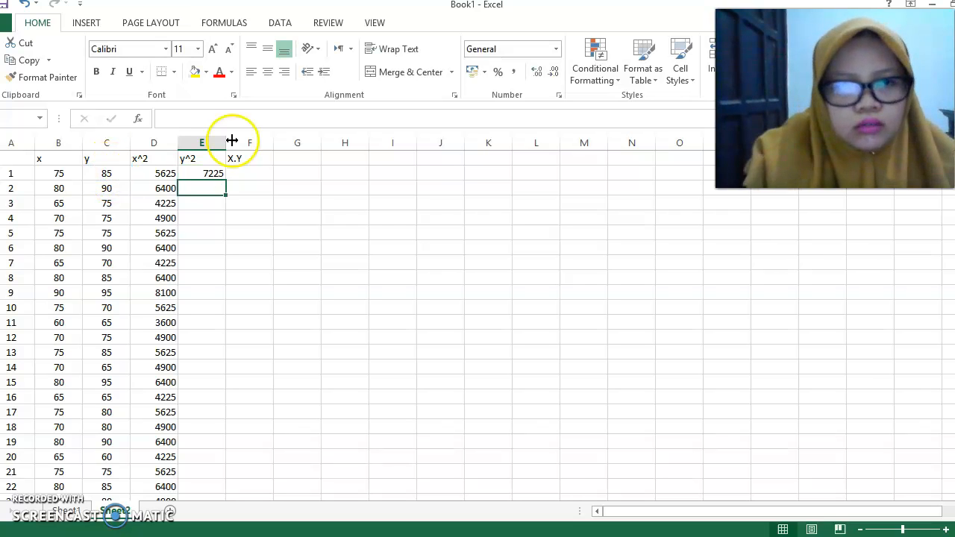
left_click(198, 173)
left_click_drag(225, 181, 224, 476)
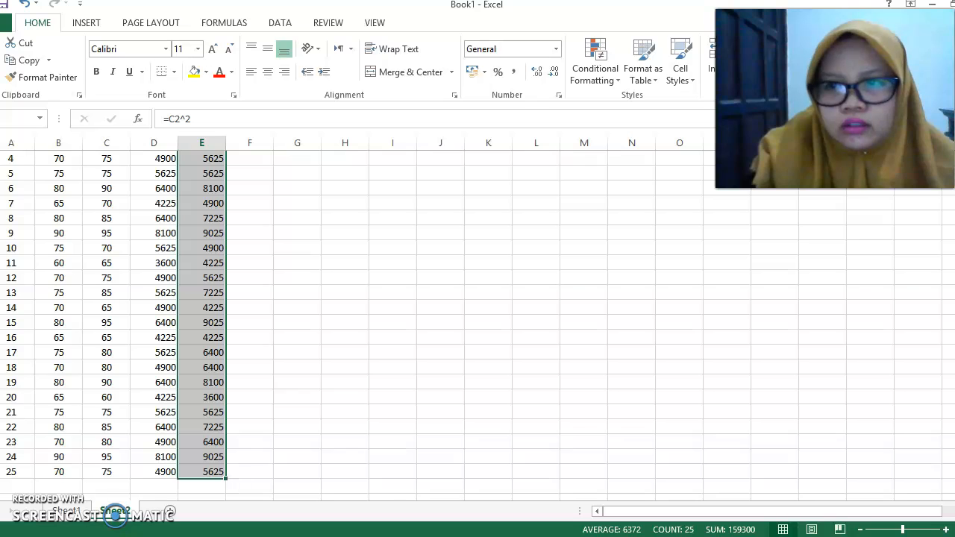
- Multiply the first student's x and y values in F2 with =B2*C2 and fill the formula down through F26
scroll(202, 299, "up", 2)
left_click(255, 173)
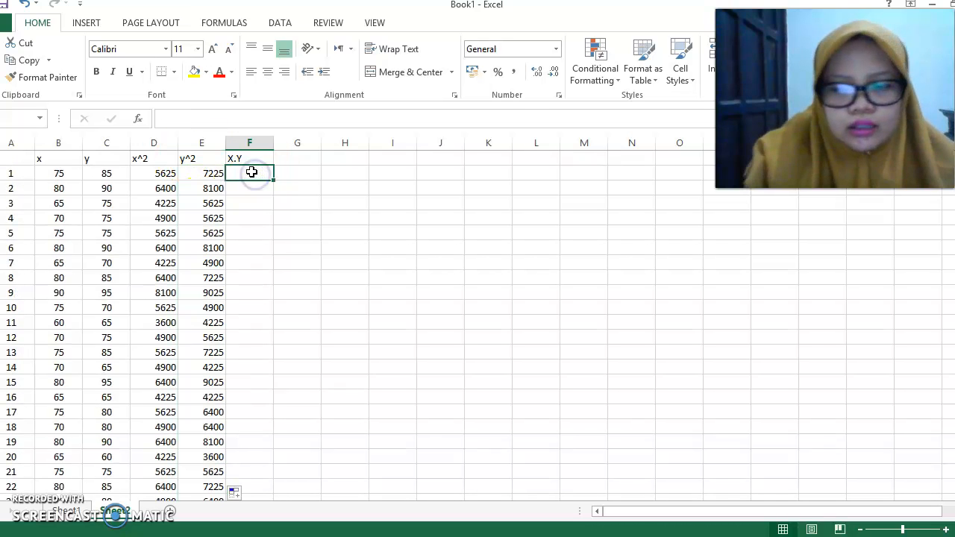
type("=")
left_click(67, 174)
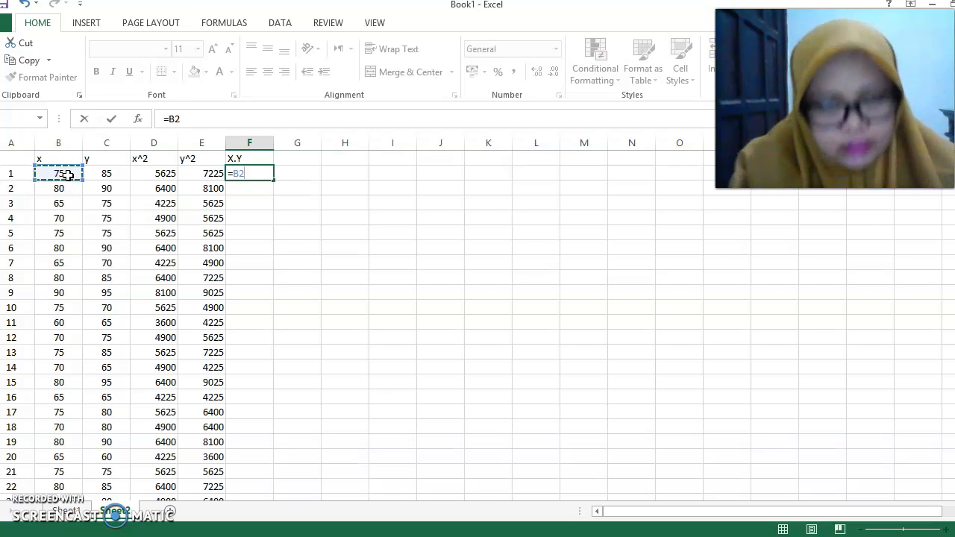
left_click(119, 172)
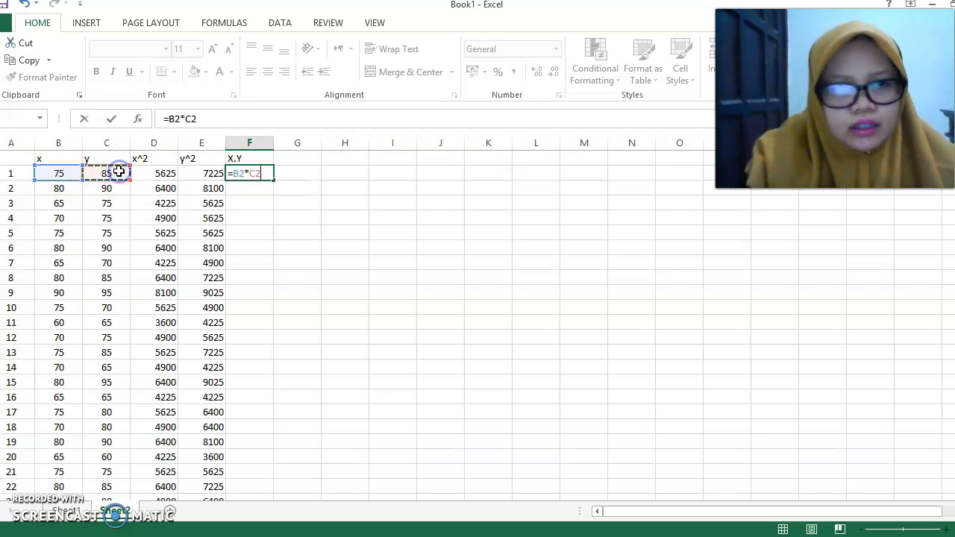
key("Return")
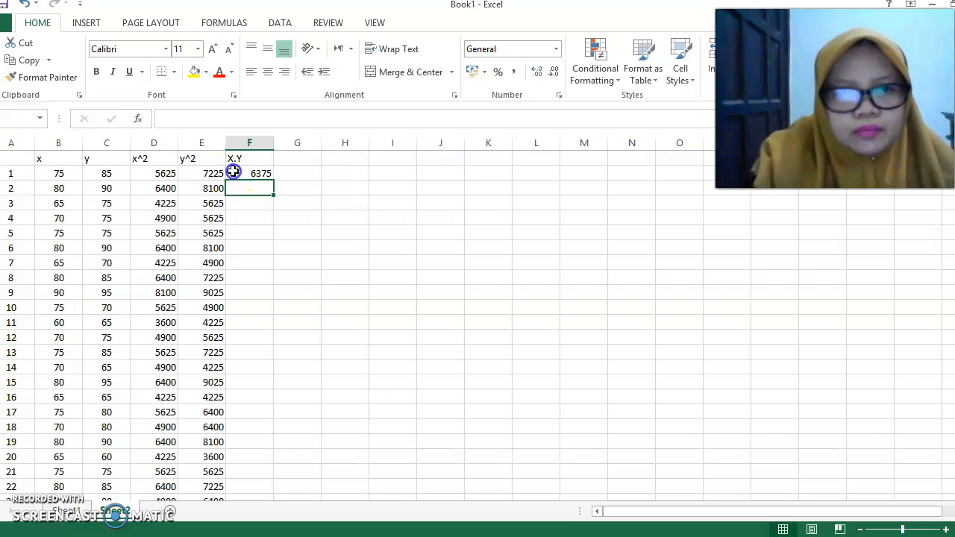
left_click_drag(275, 184, 255, 473)
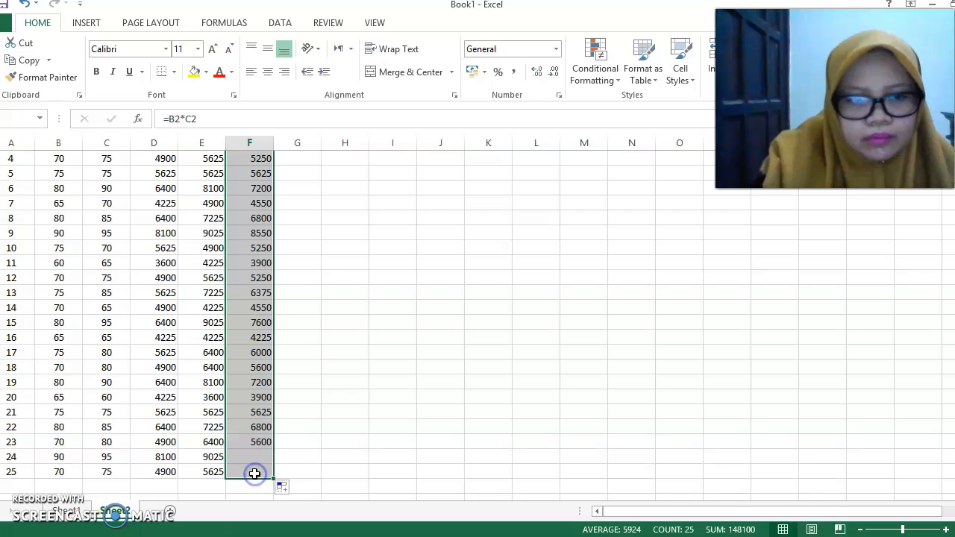
- Total the x values B2:B26 with AutoSum in B27
left_click(78, 404)
key("Up")
key("Up")
key("Up")
key("Up")
key("Up")
key("Up")
key("Up")
key("Up")
key("Up")
key("Up")
key("Up")
key("Up")
key("Up")
key("Up")
key("Up")
key("Up")
key("Up")
key("Up")
key("Up")
key("Up")
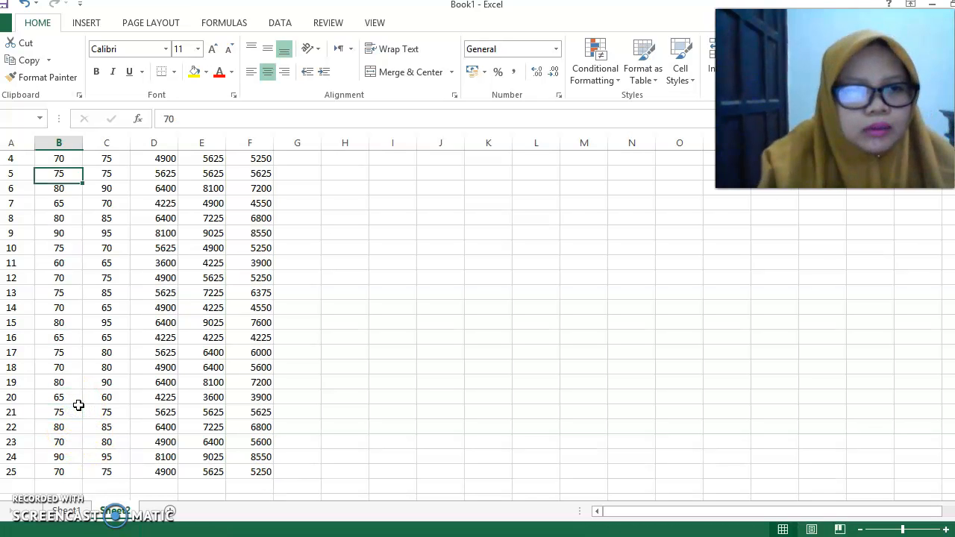
key("Down")
key("shift+Down")
key("shift+Down")
key("shift+Down")
key("shift+Down")
key("shift+Down")
key("shift+Down")
key("shift+Down")
key("shift+Down")
key("shift+Down")
key("shift+Down")
key("shift+Down")
key("shift+Down")
key("shift+Down")
key("shift+Down")
key("shift+Down")
key("shift+Down")
key("shift+Down")
key("shift+Down")
key("shift+Down")
key("shift+Down")
key("shift+Down")
key("shift+Down")
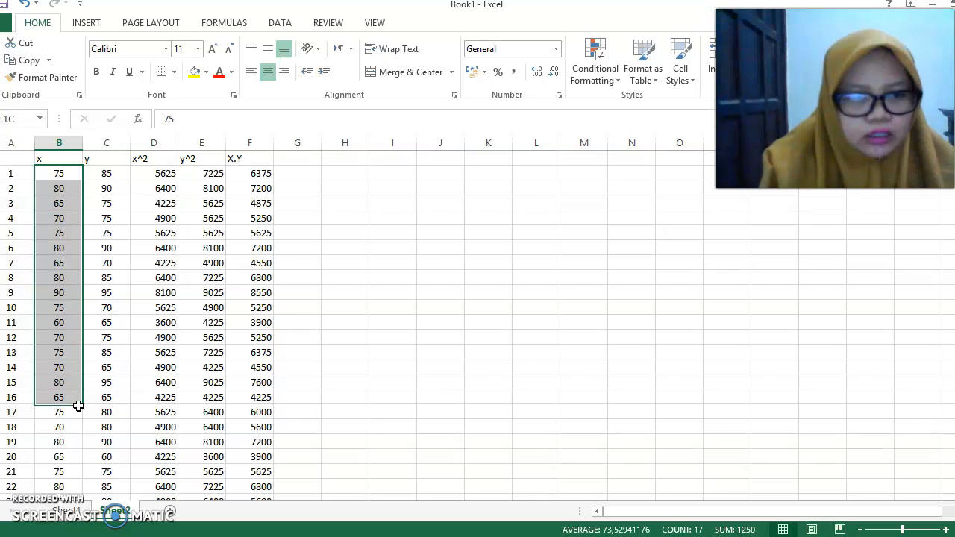
key("shift+Up")
key("shift+Up")
key("shift+Up")
key("shift+Up")
key("shift+Up")
key("shift+Up")
key("shift+Up")
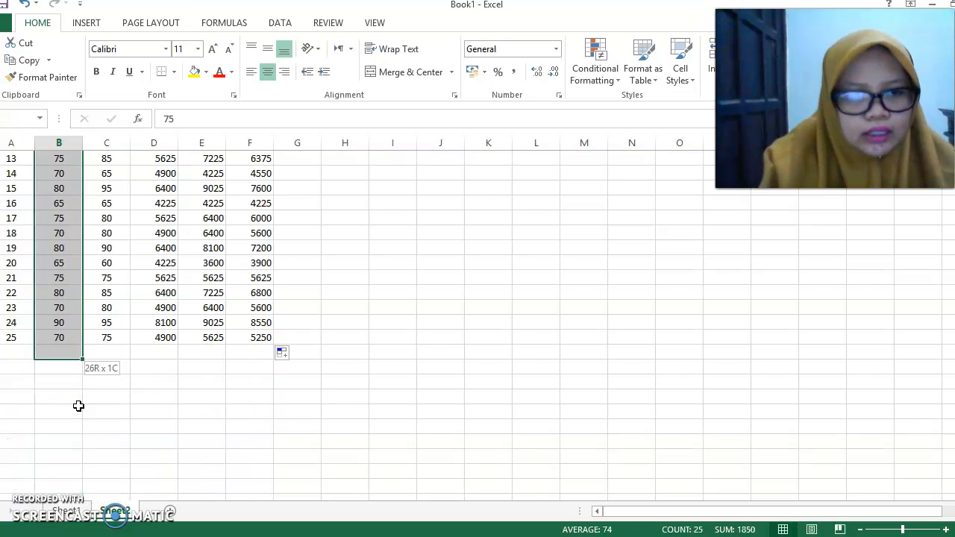
left_click(106, 24)
left_click(58, 25)
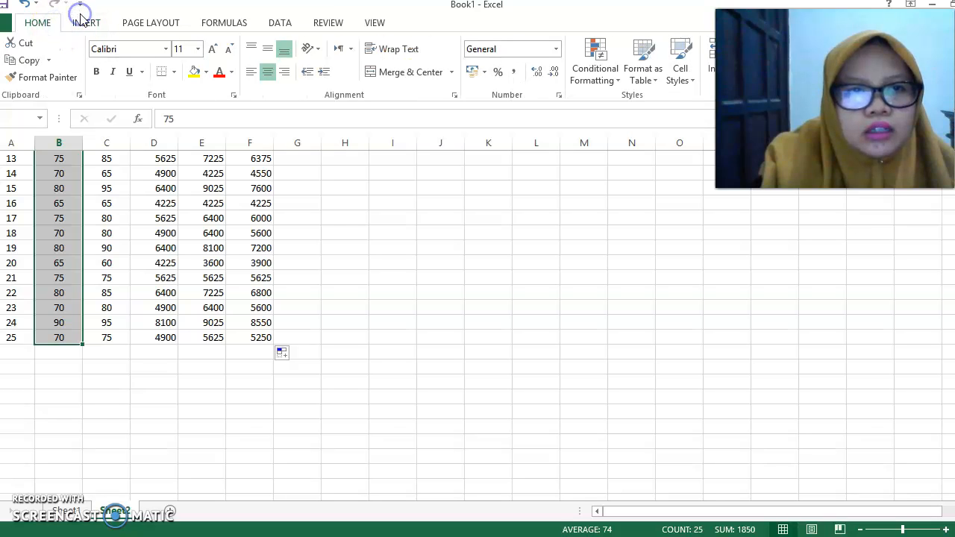
left_click(83, 21)
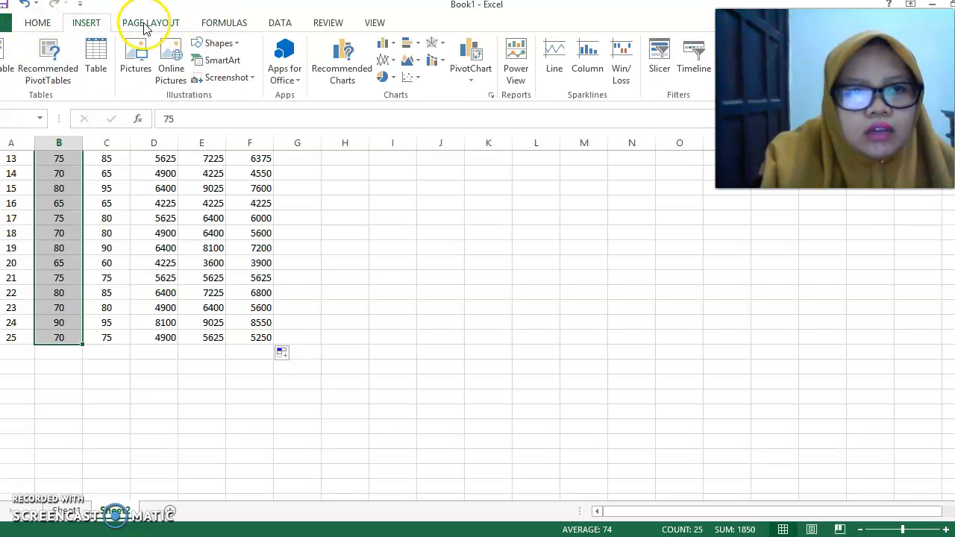
left_click(222, 23)
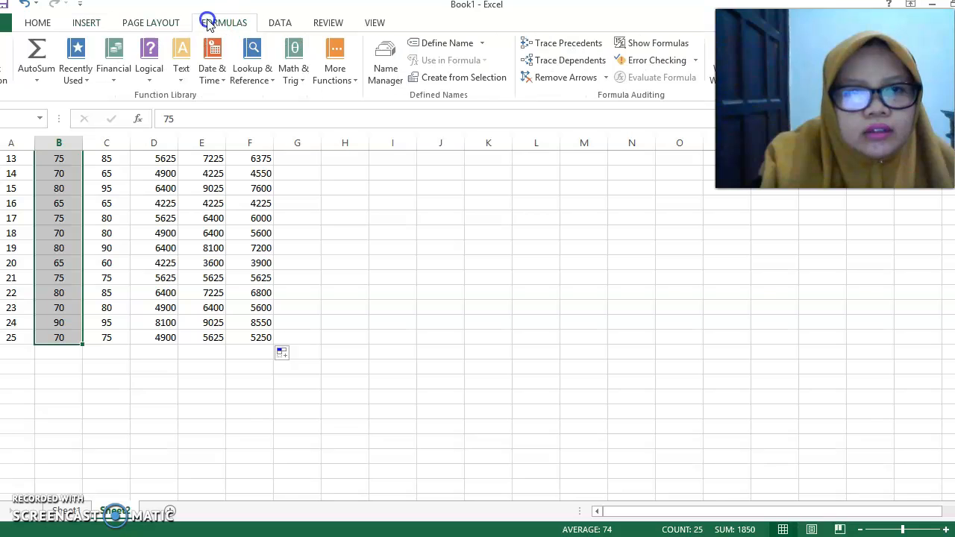
left_click(37, 52)
- Total the y, x^2, y^2 and X.Y columns with AutoSum in C27, D27, E27 and F27
left_click_drag(123, 157, 121, 463)
left_click(38, 53)
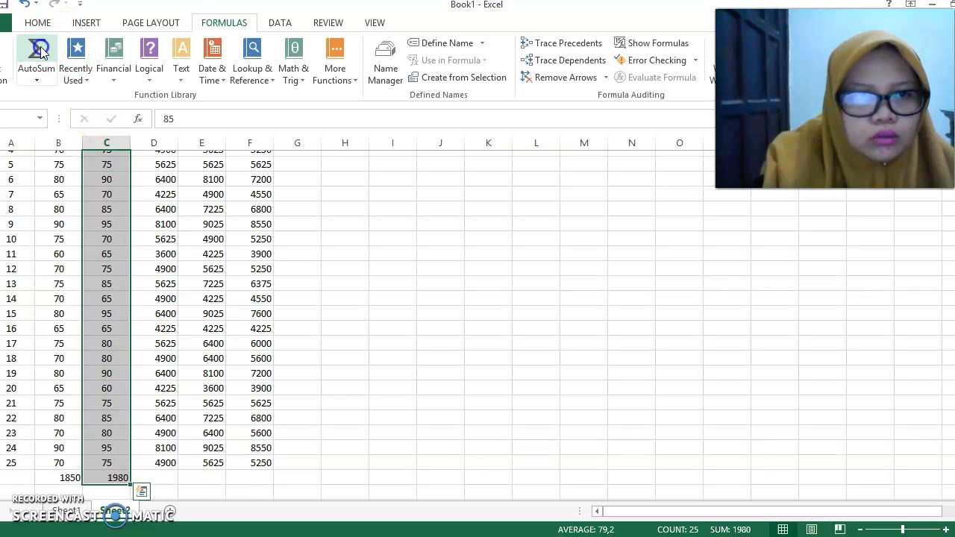
scroll(145, 153, "up", 2)
left_click_drag(153, 158, 165, 456)
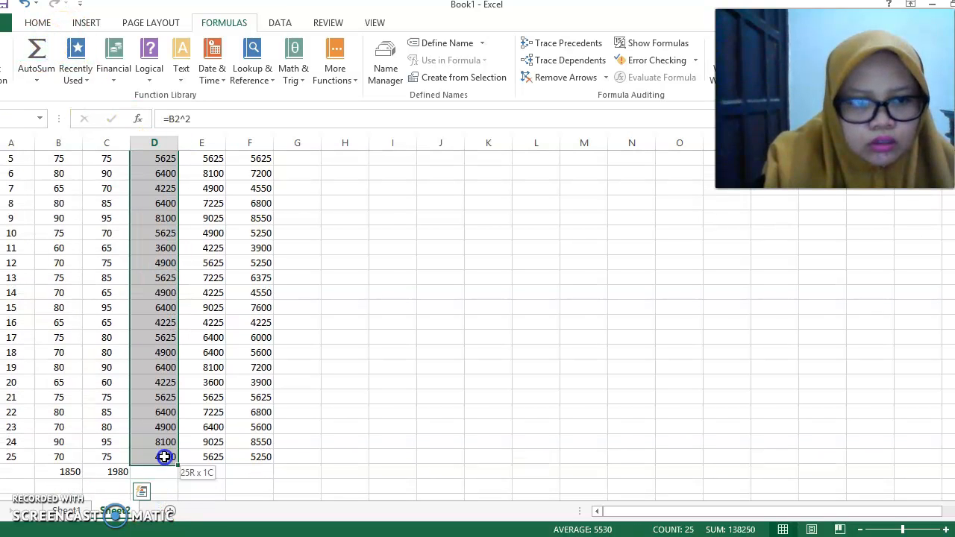
left_click(37, 52)
left_click_drag(202, 159, 213, 452)
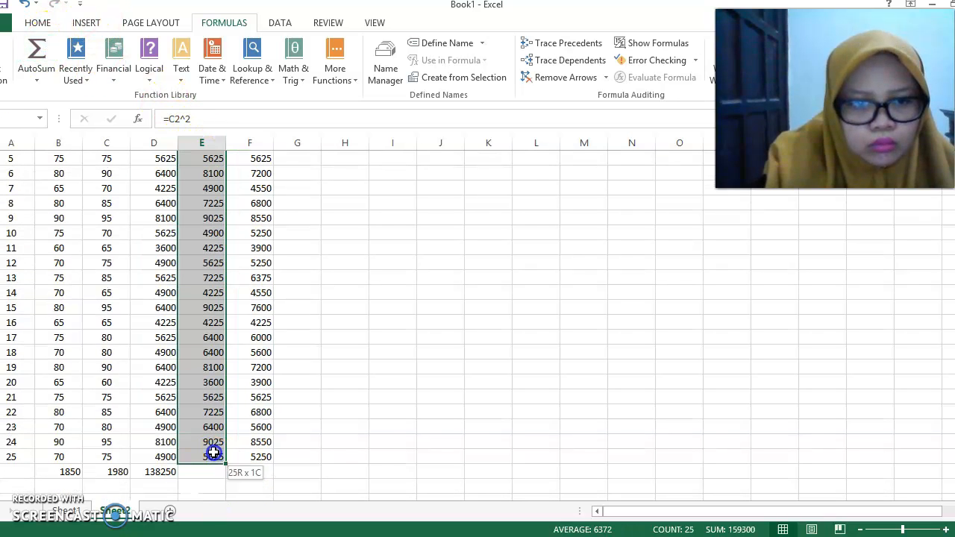
left_click(46, 47)
left_click_drag(252, 158, 264, 456)
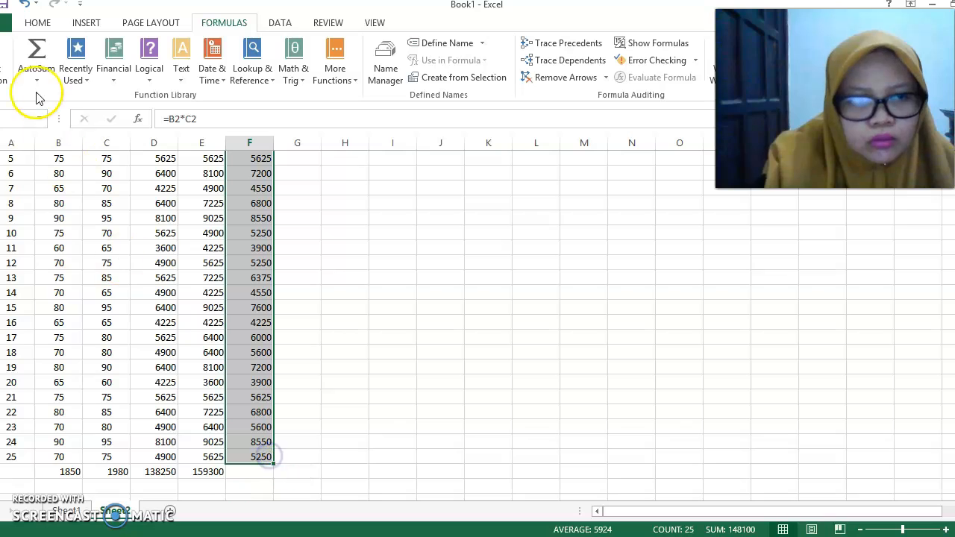
left_click(42, 60)
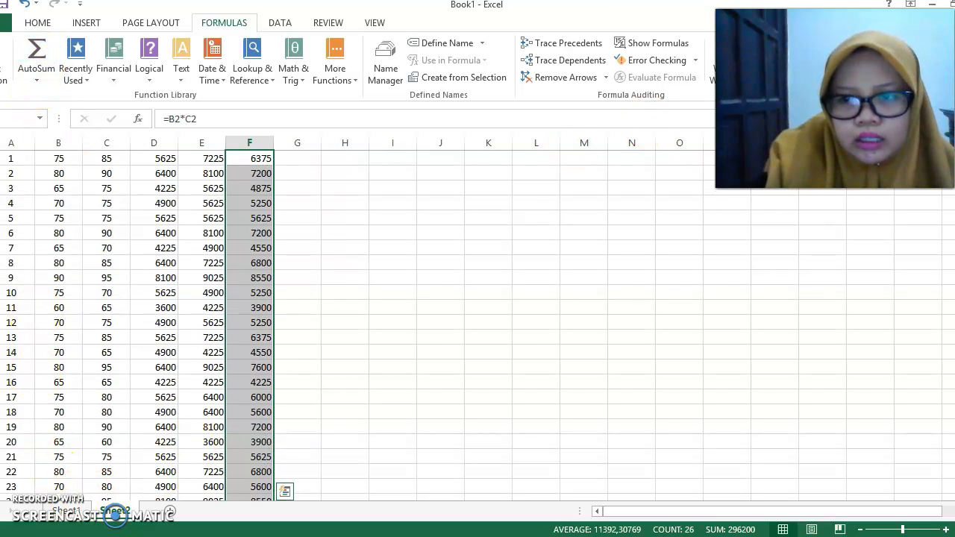
- Highlight the column totals in B27:F27 with a yellow fill
scroll(478, 321, "down", 1)
left_click(69, 485)
left_click_drag(69, 486, 242, 486)
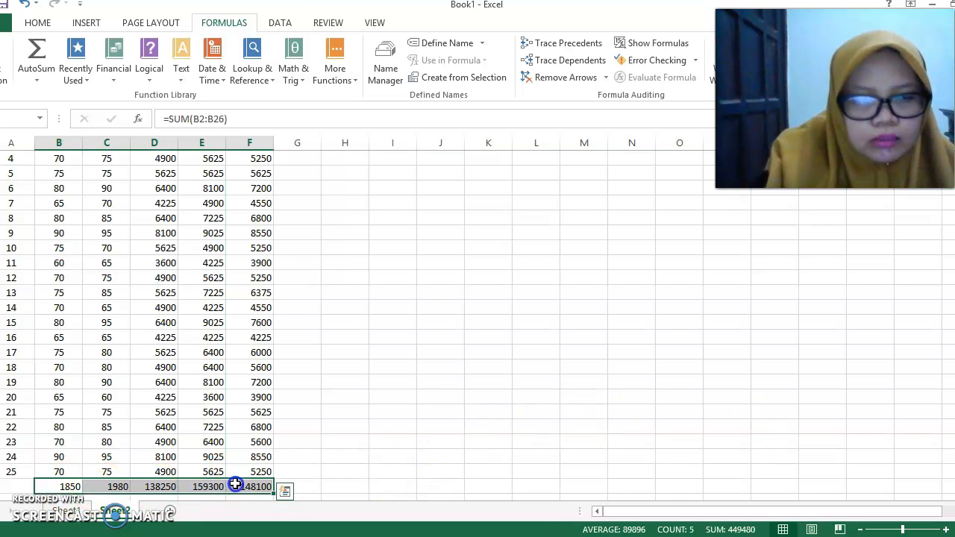
left_click(39, 22)
left_click(195, 71)
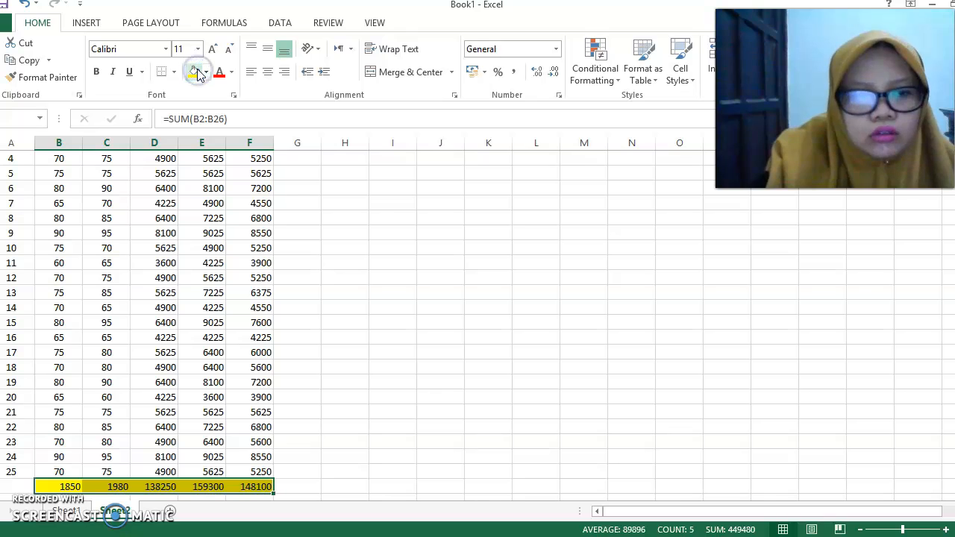
- Enter the label "R=" in cell H3 beside the data table
left_click(346, 174)
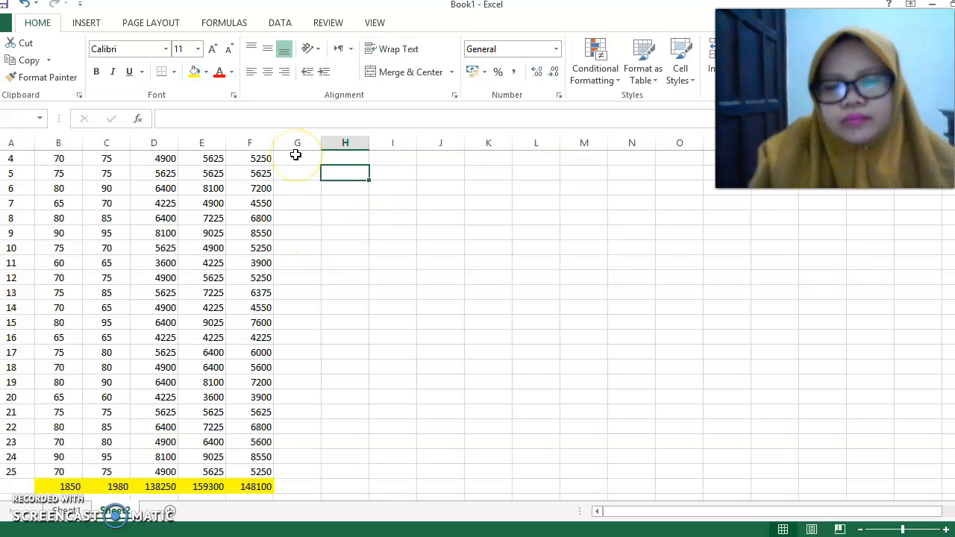
key("Up")
key("Up")
key("Up")
key("Up")
key("Down")
type("R")
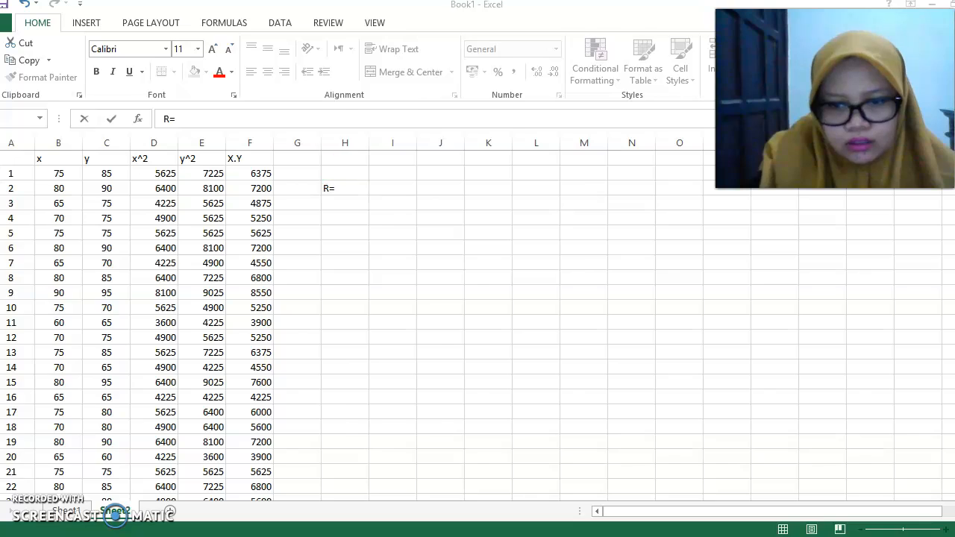
- Switch to the komparasi presentation in PowerPoint and open the slide on how to calculate r
key("alt+Tab")
left_click(73, 375)
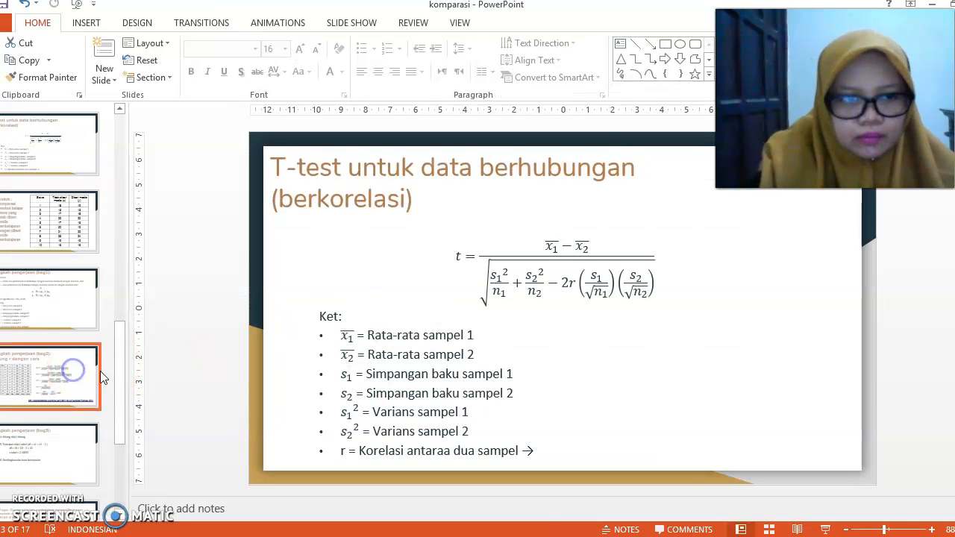